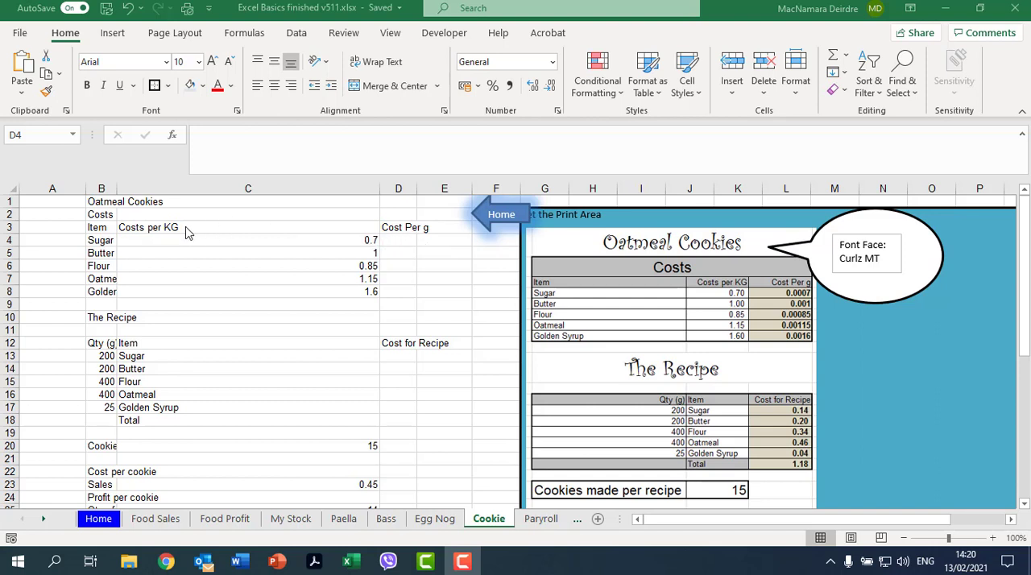
Step: Calculate the cost per gram with =C4/1000 in D4 and fill the formula down to D8
{"action": "left_click", "coordinate": [407, 246]}
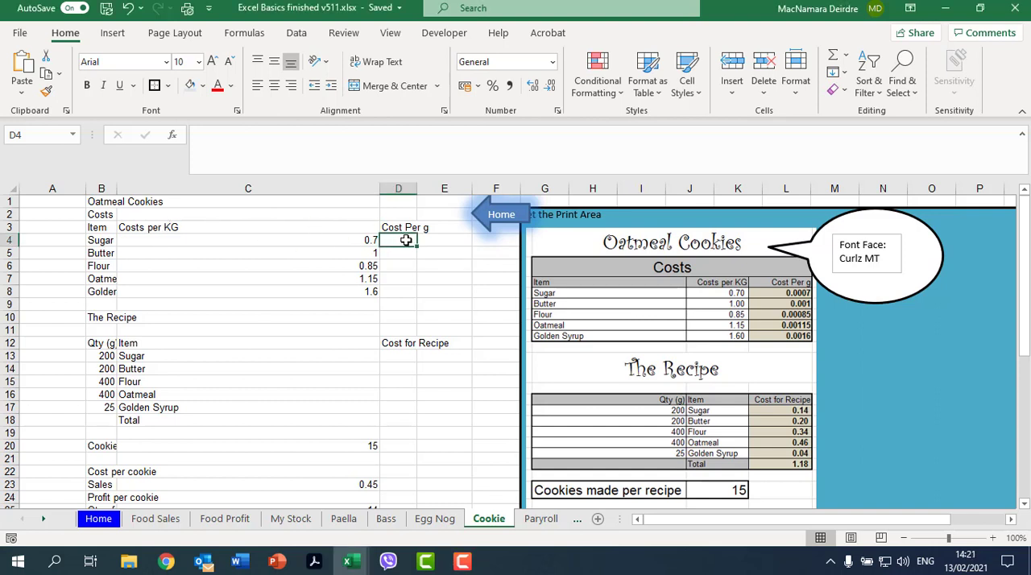
{"action": "type", "text": "="}
{"action": "key", "text": "Left"}
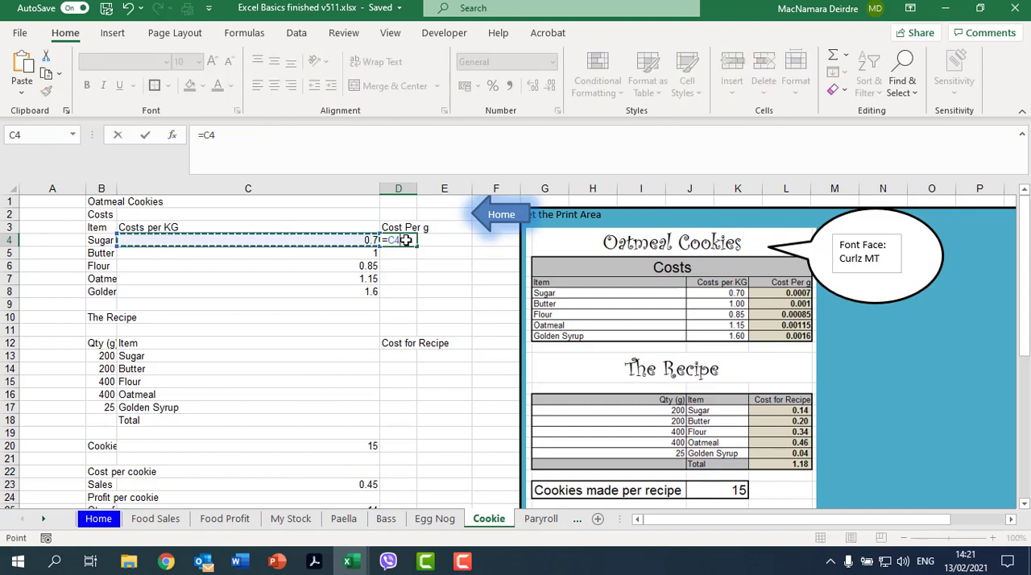
{"action": "type", "text": "/"}
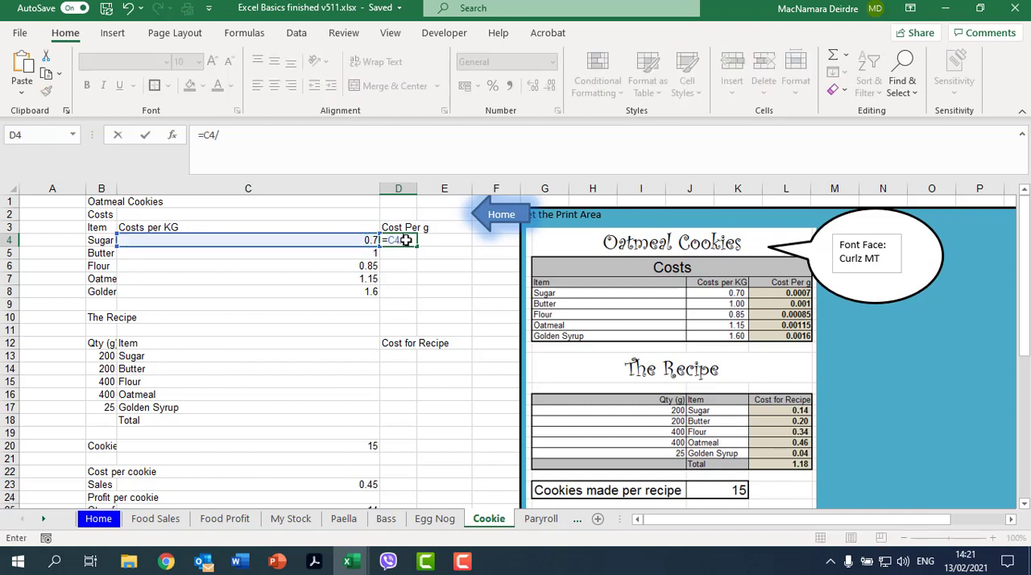
{"action": "type", "text": "1000"}
{"action": "key", "text": "Return"}
{"action": "left_click", "coordinate": [403, 240]}
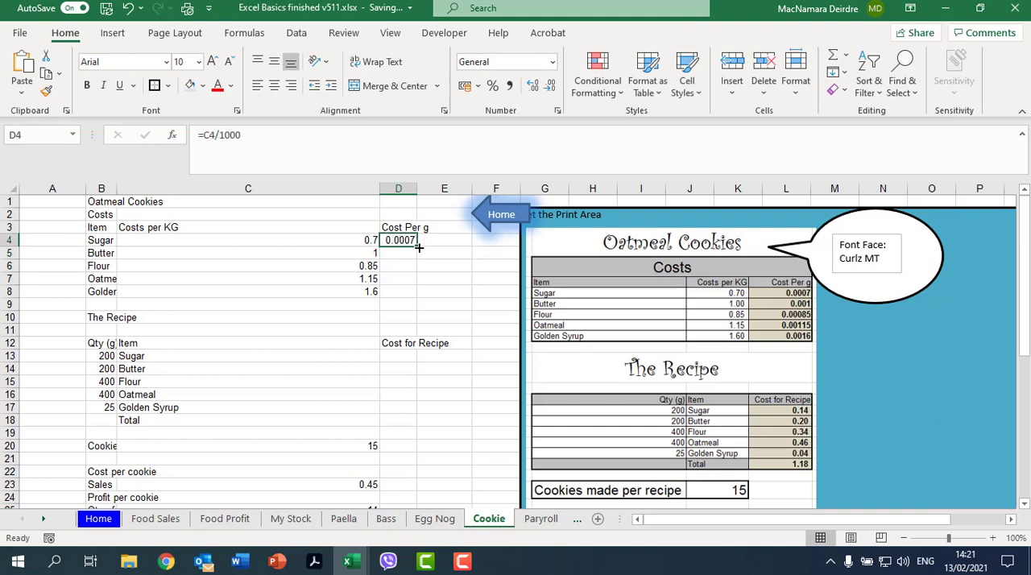
{"action": "left_click_drag", "start_coordinate": [419, 248], "coordinate": [412, 298]}
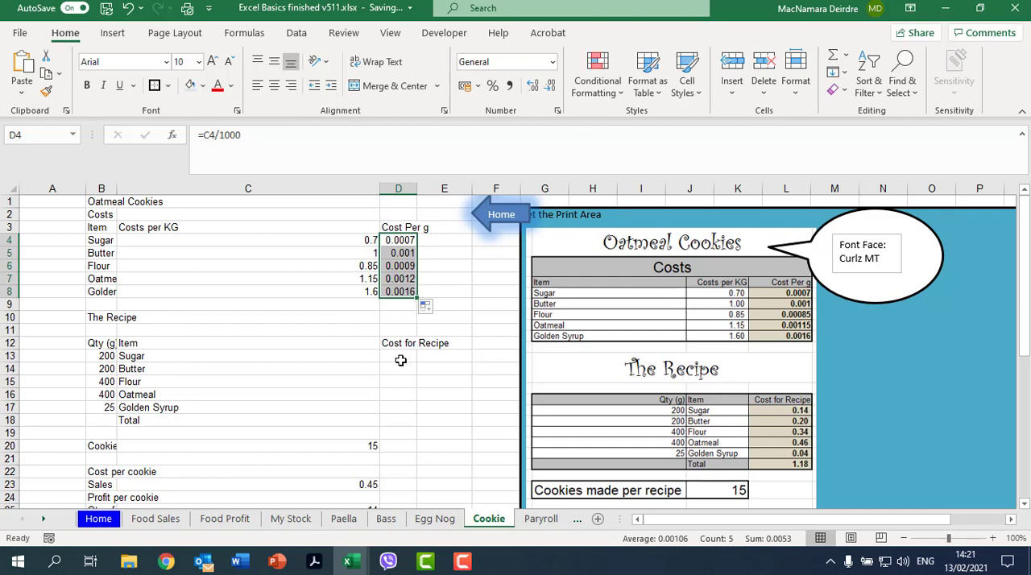
Step: Calculate the recipe cost of sugar with =B13*D4 in D13 and fill the formula down to D17
{"action": "left_click", "coordinate": [401, 358]}
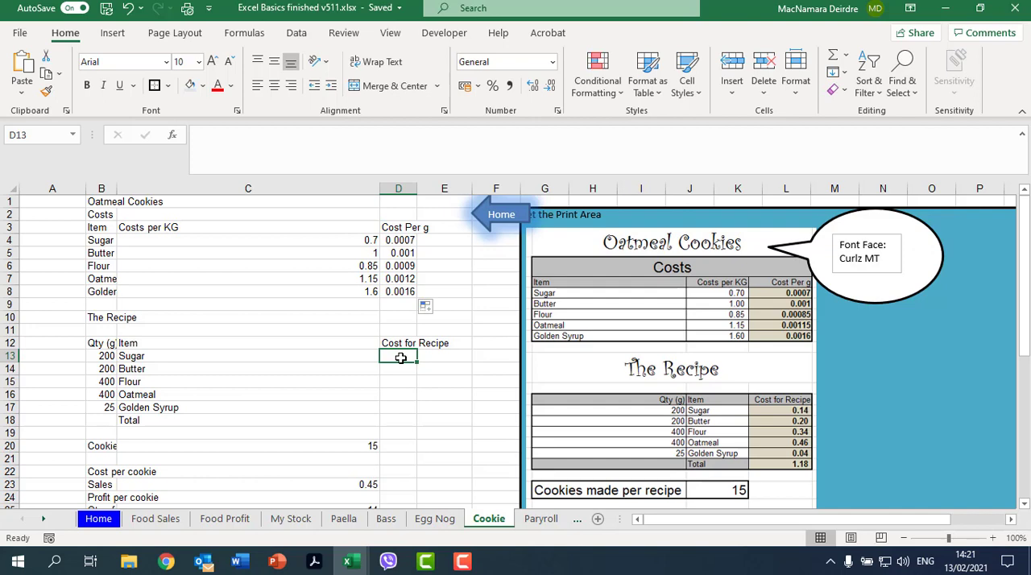
{"action": "type", "text": "="}
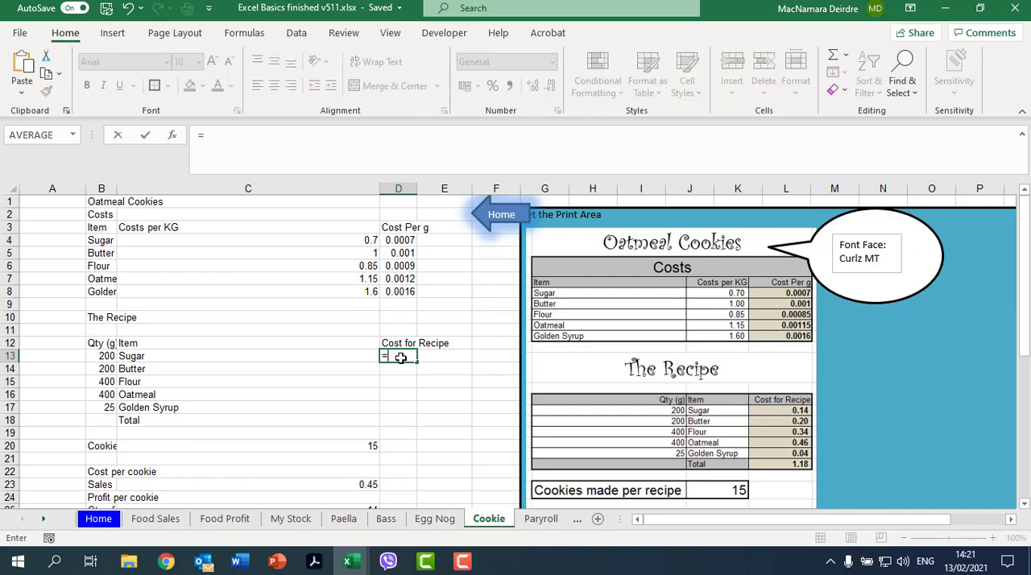
{"action": "left_click", "coordinate": [94, 357]}
{"action": "type", "text": "*"}
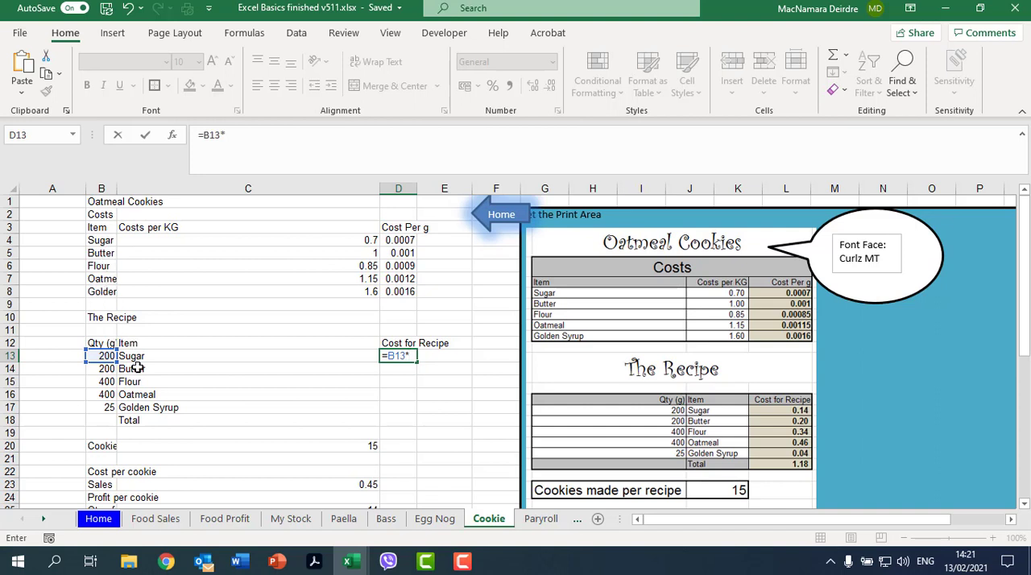
{"action": "left_click", "coordinate": [410, 241]}
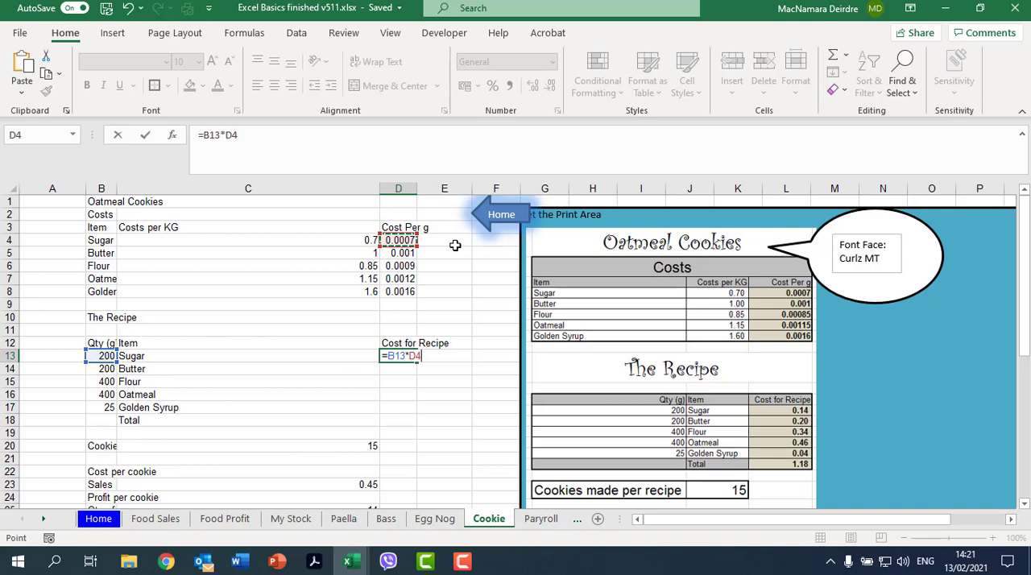
{"action": "key", "text": "Return"}
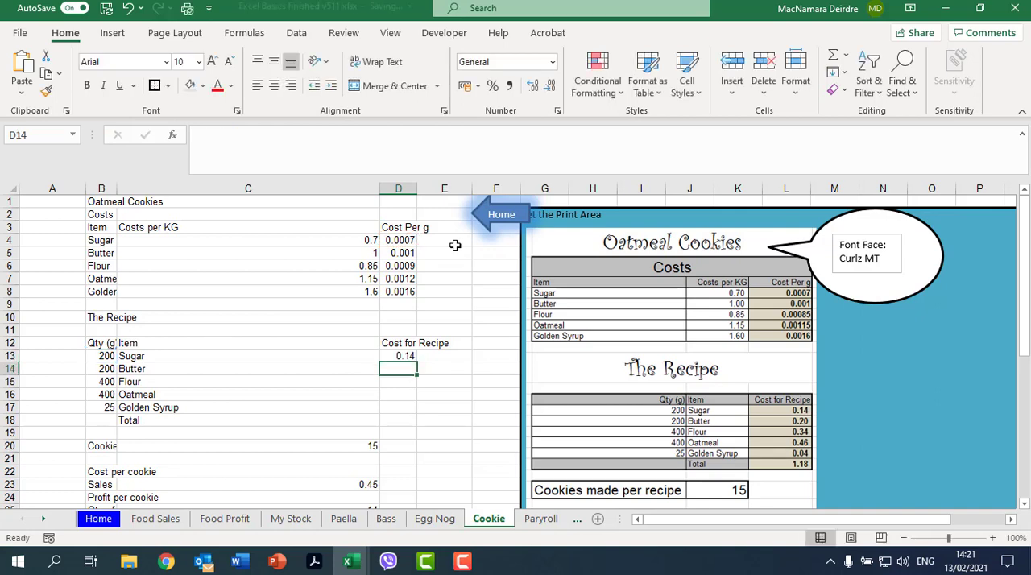
{"action": "left_click", "coordinate": [412, 358]}
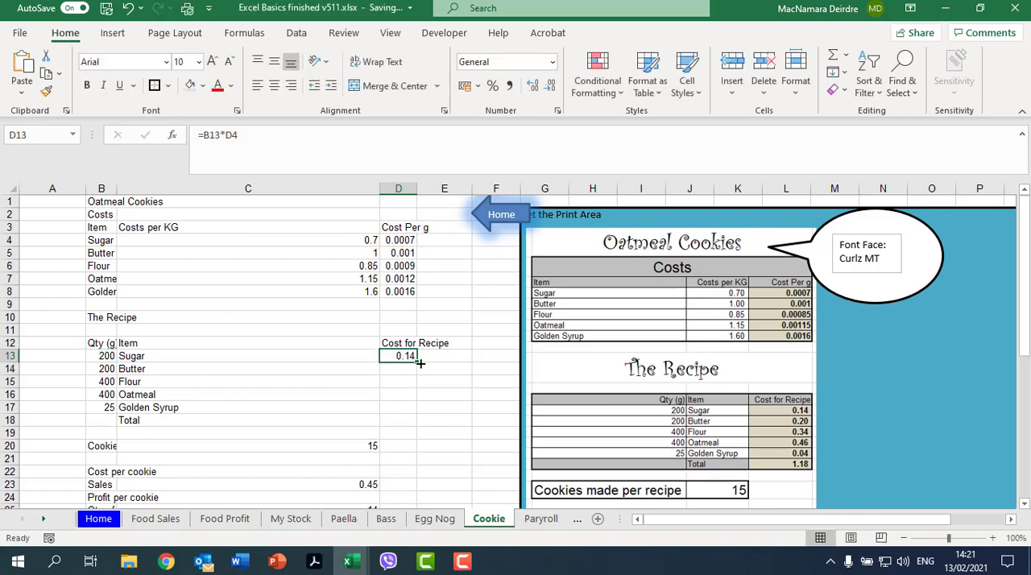
{"action": "left_click_drag", "start_coordinate": [416, 361], "coordinate": [411, 417]}
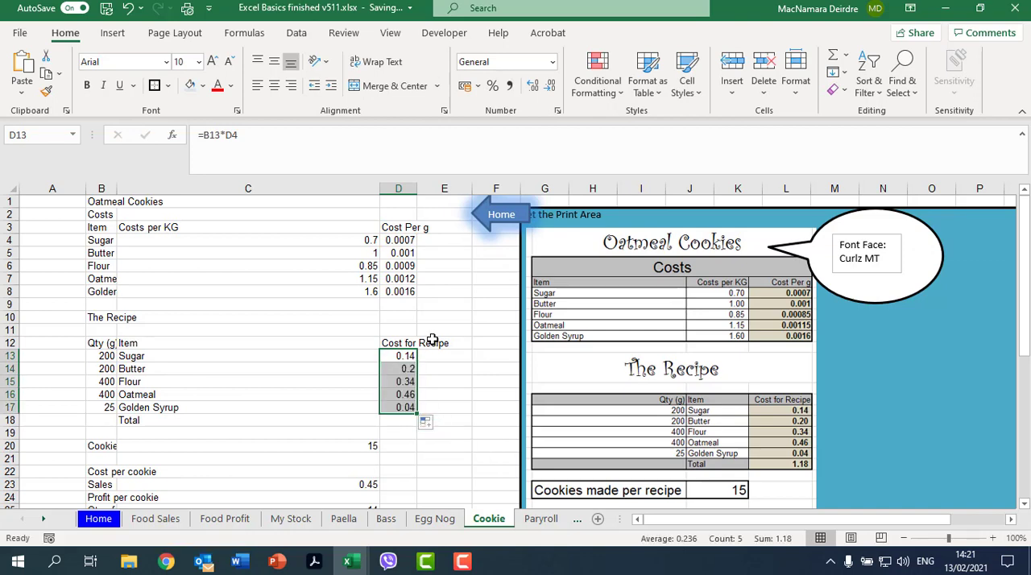
Step: Total the Cost for Recipe column in D18 with =SUM(D13:D17)
{"action": "left_click", "coordinate": [405, 423]}
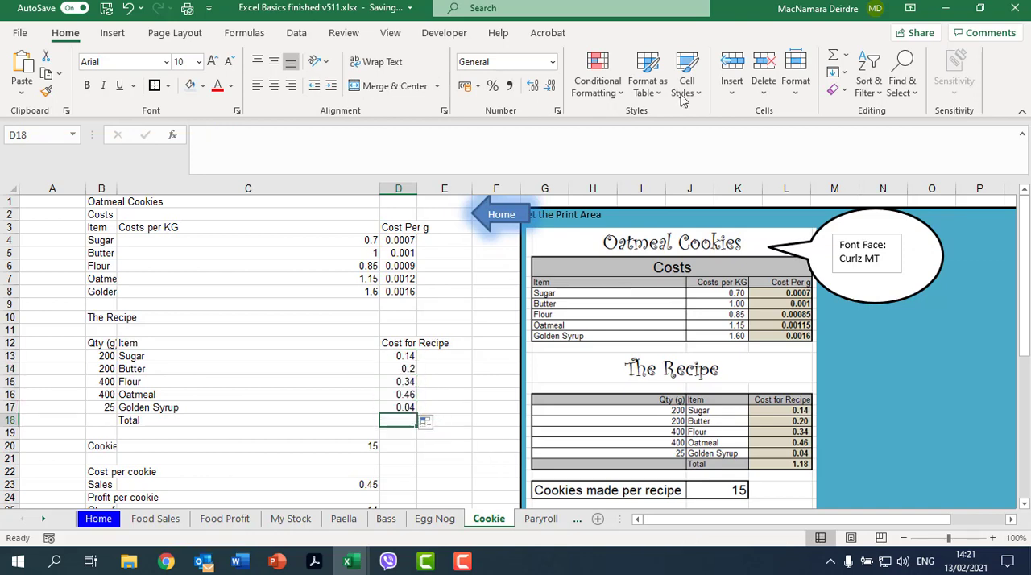
{"action": "left_click", "coordinate": [835, 56]}
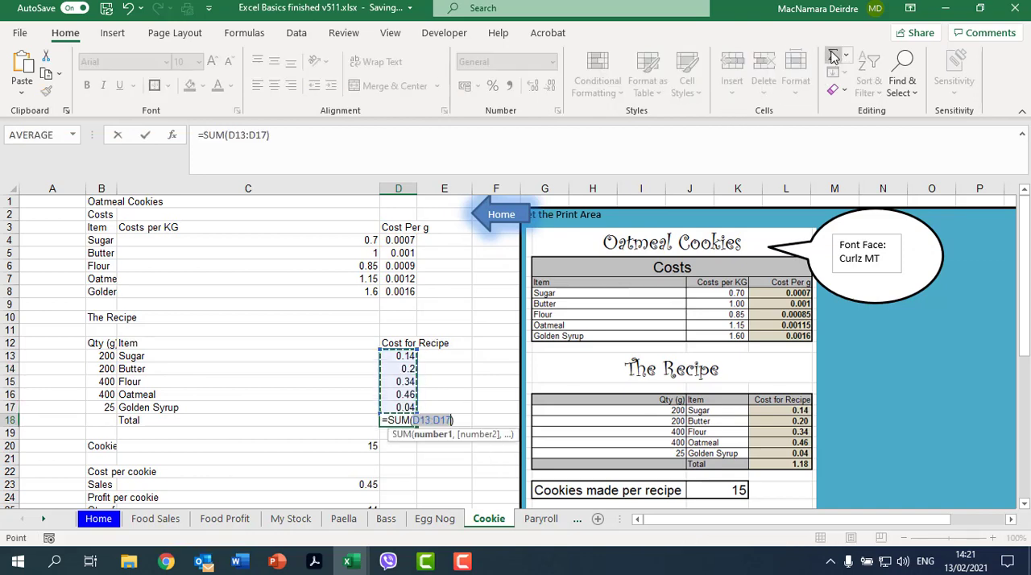
{"action": "key", "text": "Return"}
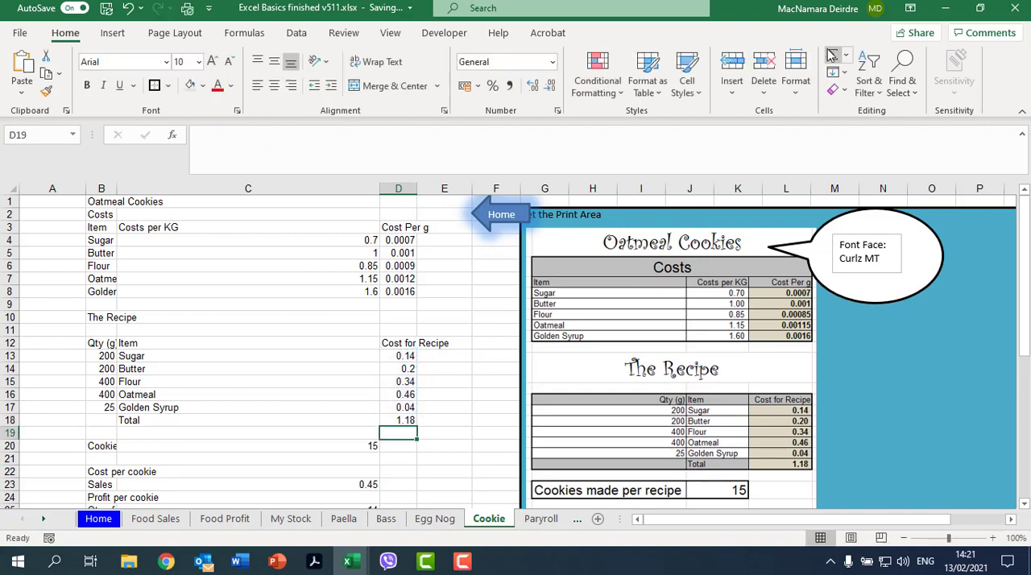
{"action": "left_click", "coordinate": [400, 420]}
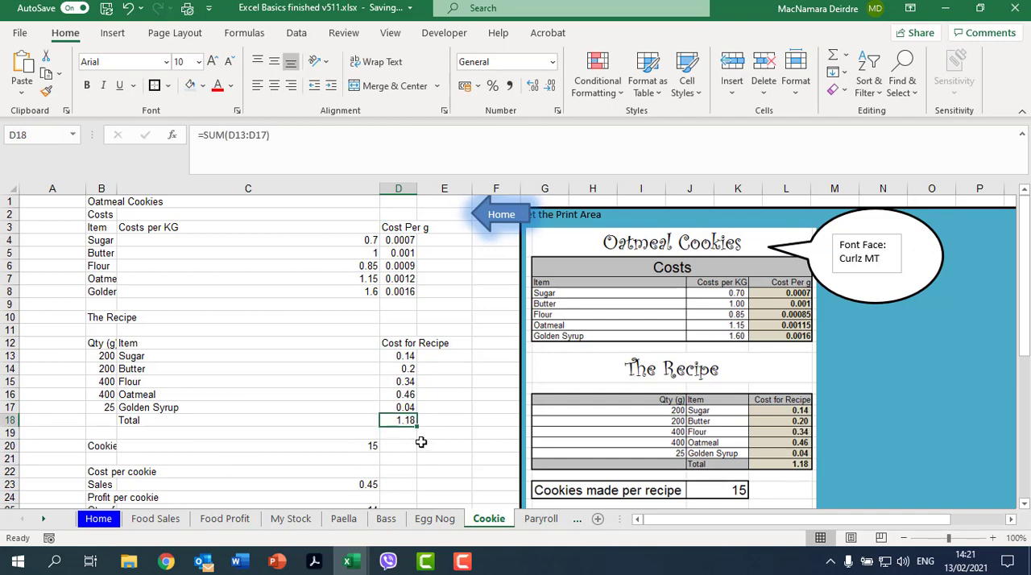
Step: Calculate the cost per cookie in C22 by dividing the recipe total by the cookies made, =D18/C20
{"action": "scroll", "coordinate": [421, 442], "scroll_direction": "down", "scroll_amount": 1}
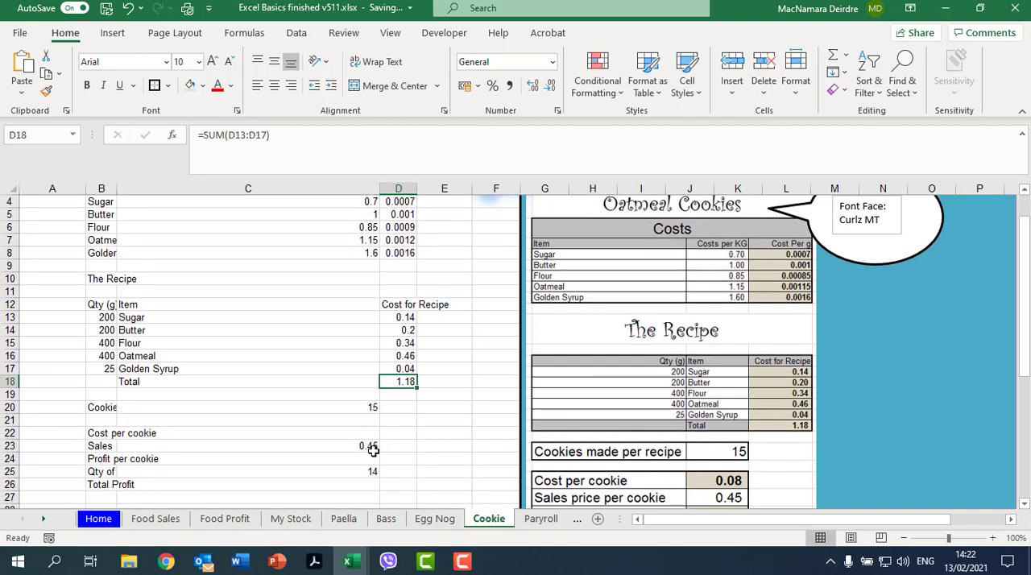
{"action": "left_click", "coordinate": [364, 432]}
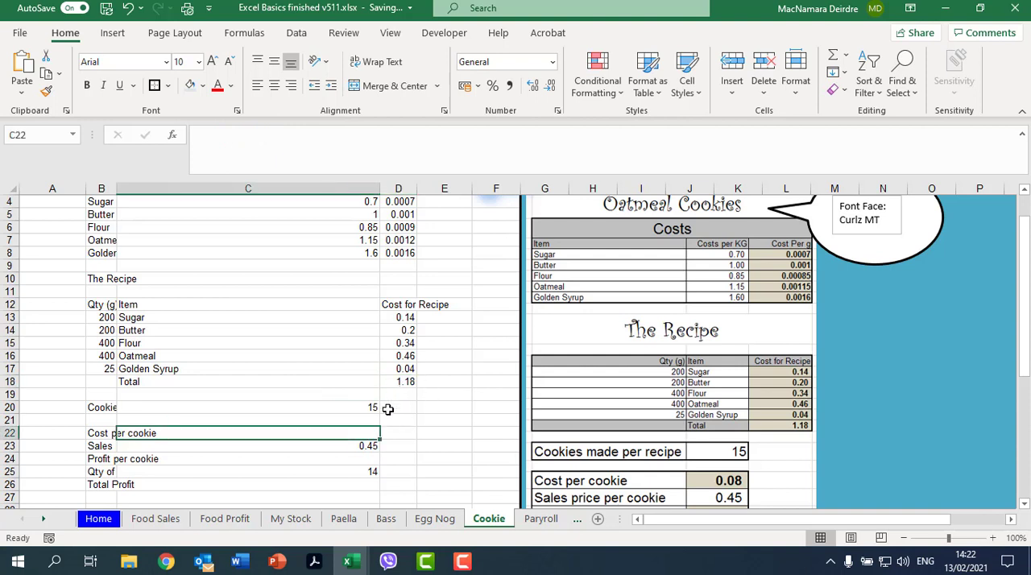
{"action": "type", "text": "="}
{"action": "key", "text": "Up"}
{"action": "key", "text": "Up"}
{"action": "key", "text": "Up"}
{"action": "key", "text": "Up"}
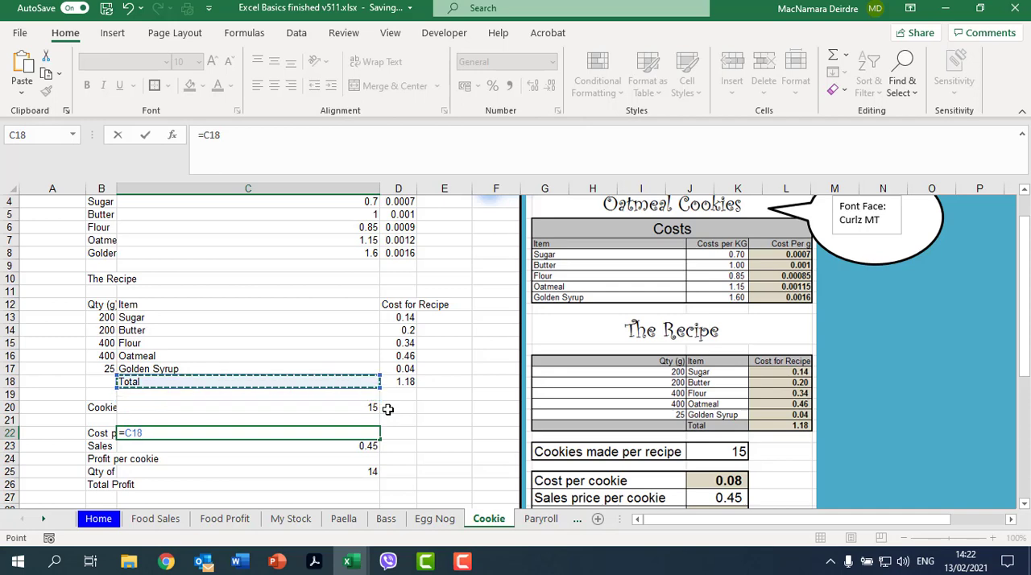
{"action": "key", "text": "Right"}
{"action": "type", "text": "/"}
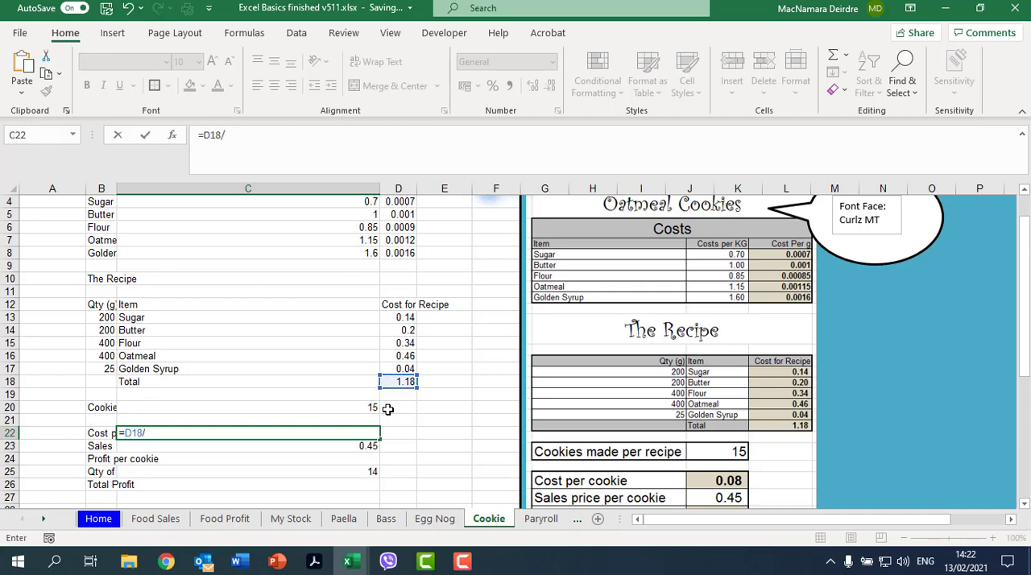
{"action": "key", "text": "Up"}
{"action": "key", "text": "Up"}
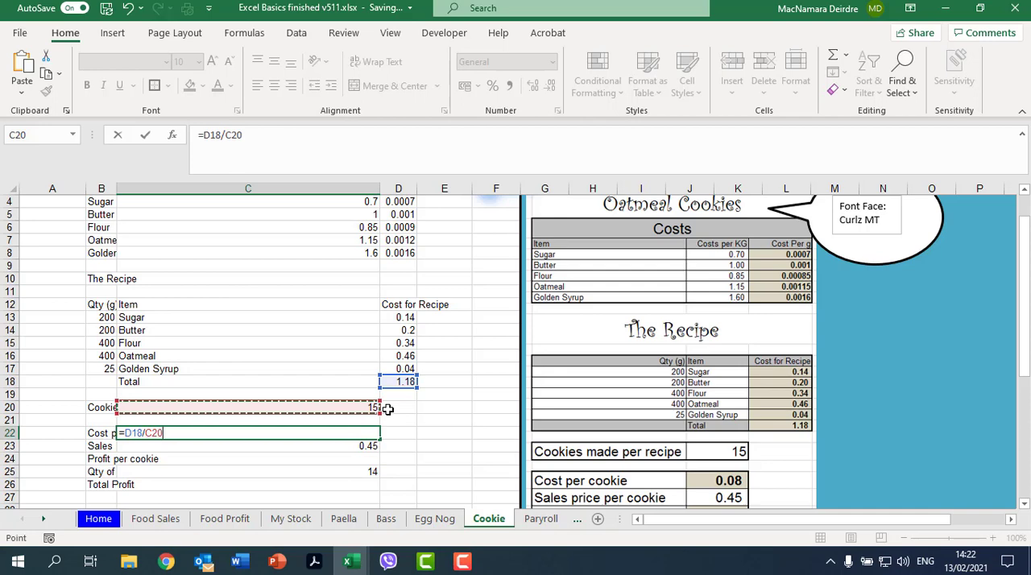
{"action": "key", "text": "Return"}
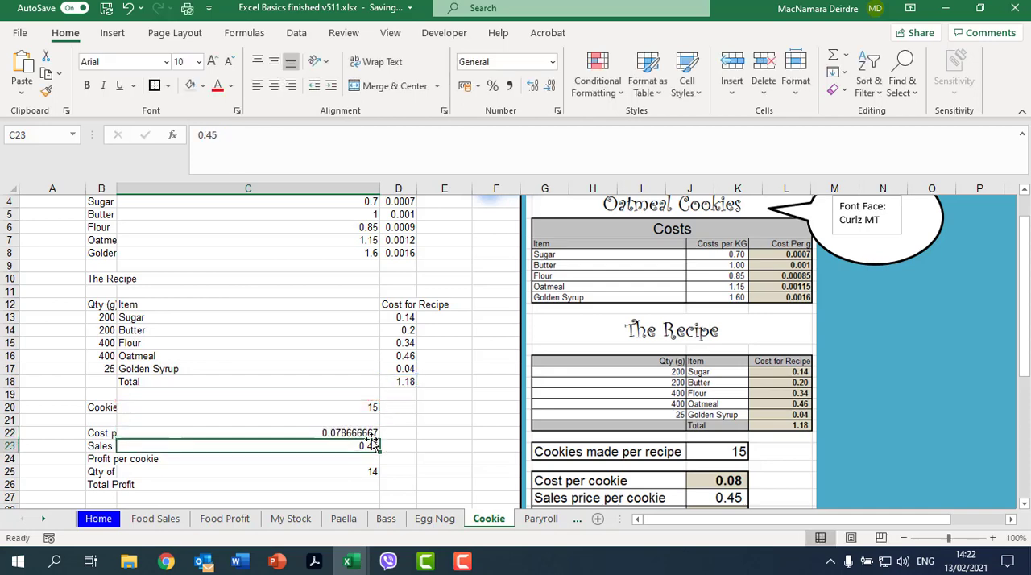
{"action": "left_click", "coordinate": [368, 434]}
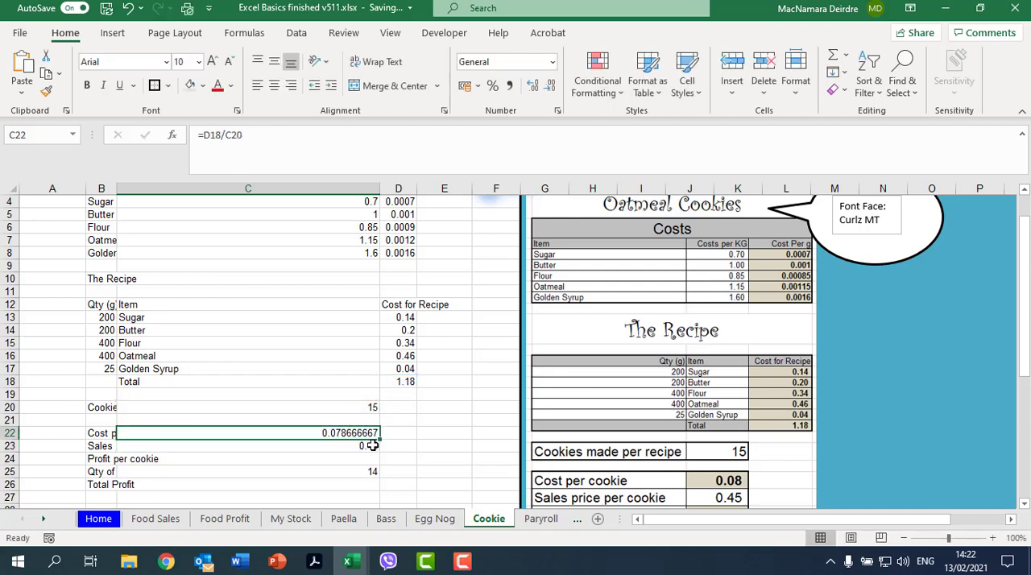
Step: Calculate the profit per cookie in C24 as sales price minus cost, =C23-C22
{"action": "left_click", "coordinate": [370, 458]}
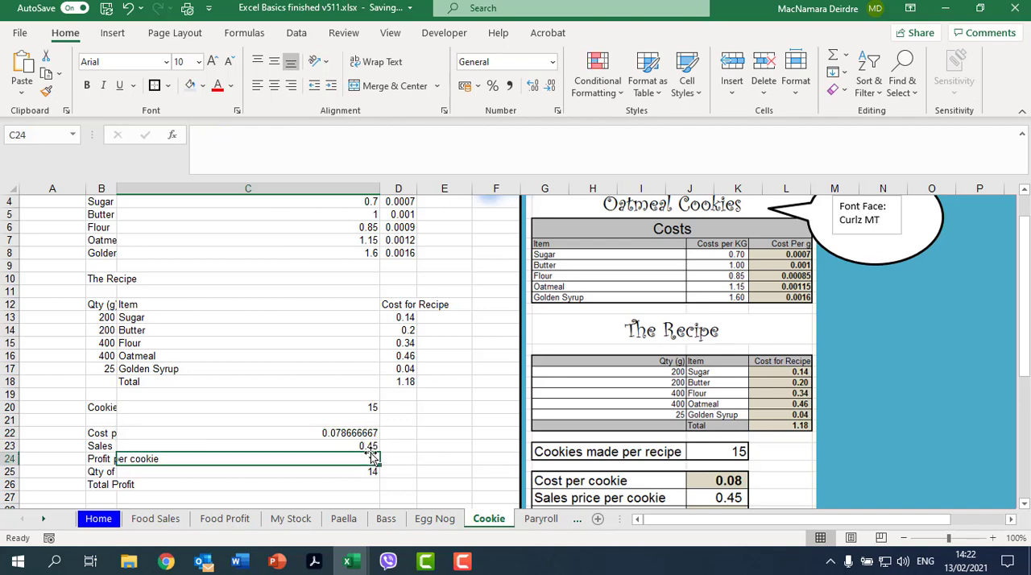
{"action": "type", "text": "="}
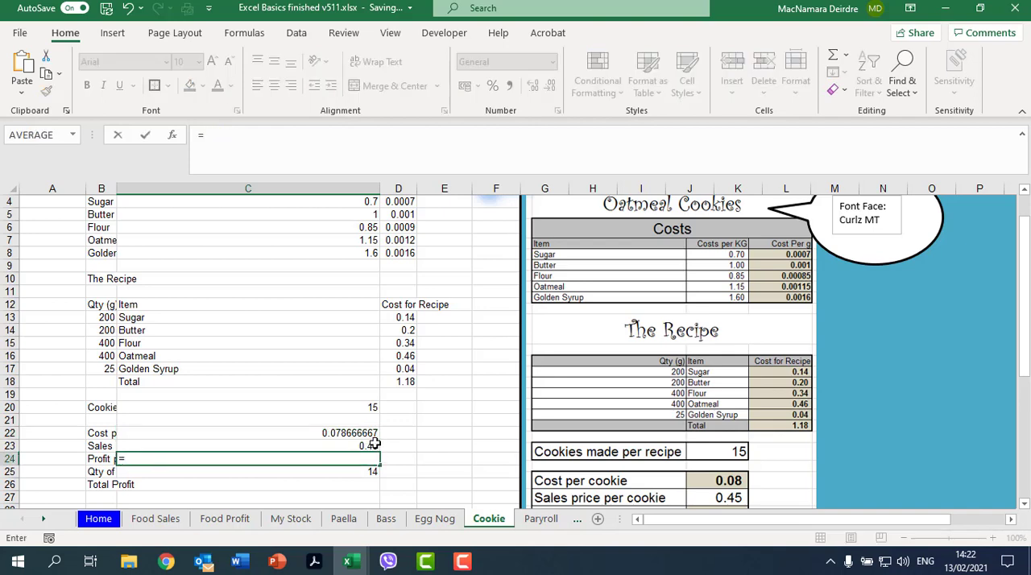
{"action": "left_click", "coordinate": [375, 444]}
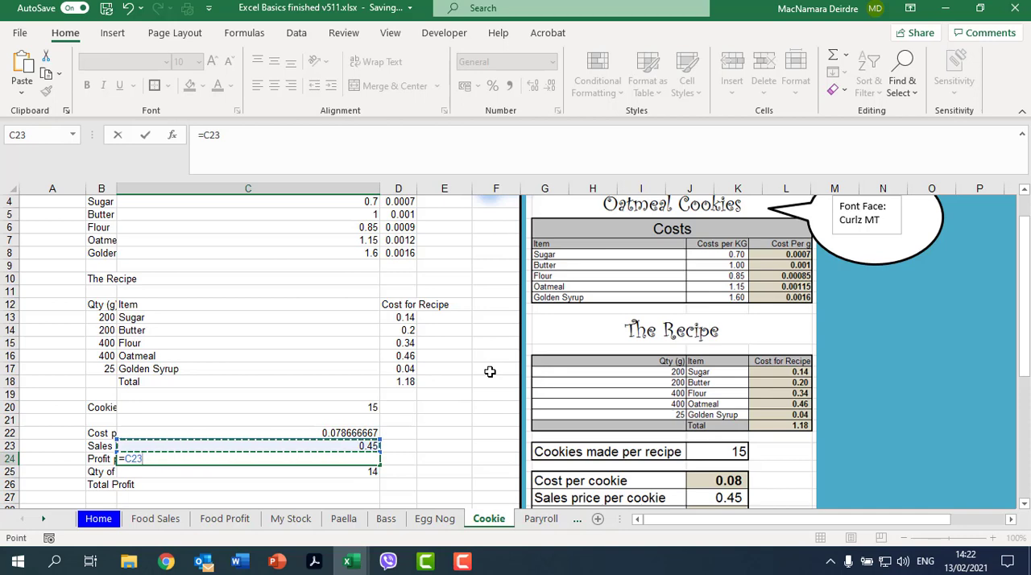
{"action": "type", "text": "-"}
{"action": "key", "text": "Up"}
{"action": "key", "text": "Up"}
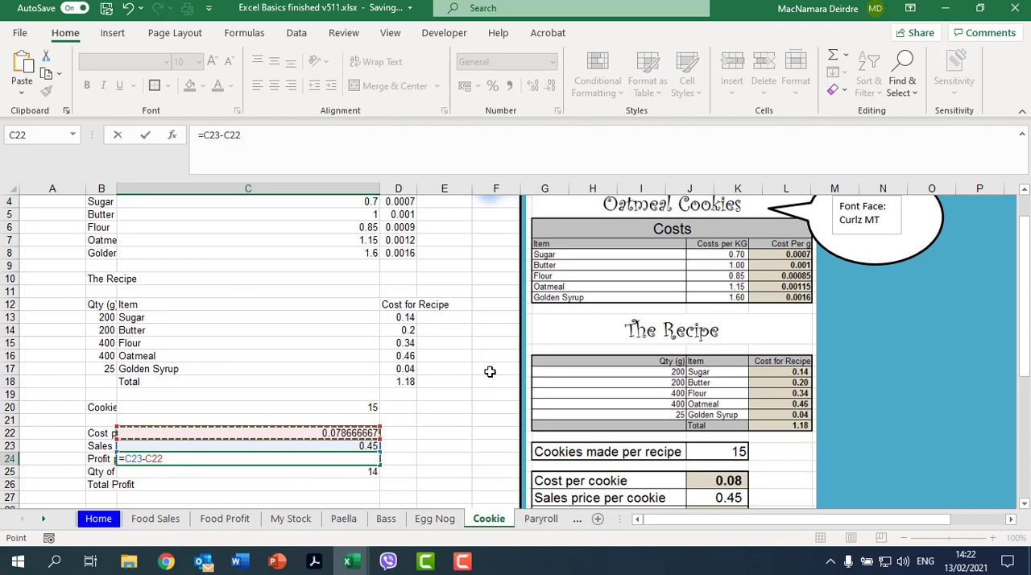
{"action": "key", "text": "Return"}
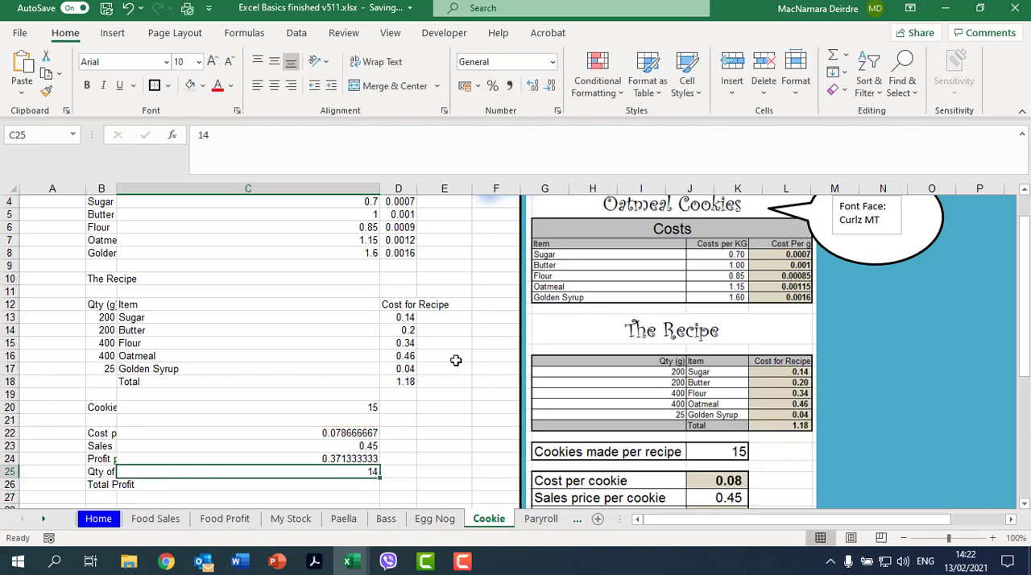
Step: Calculate the total profit in C26 by multiplying quantity sold by profit per cookie, =C25*C24
{"action": "scroll", "coordinate": [391, 455], "scroll_direction": "down", "scroll_amount": 1}
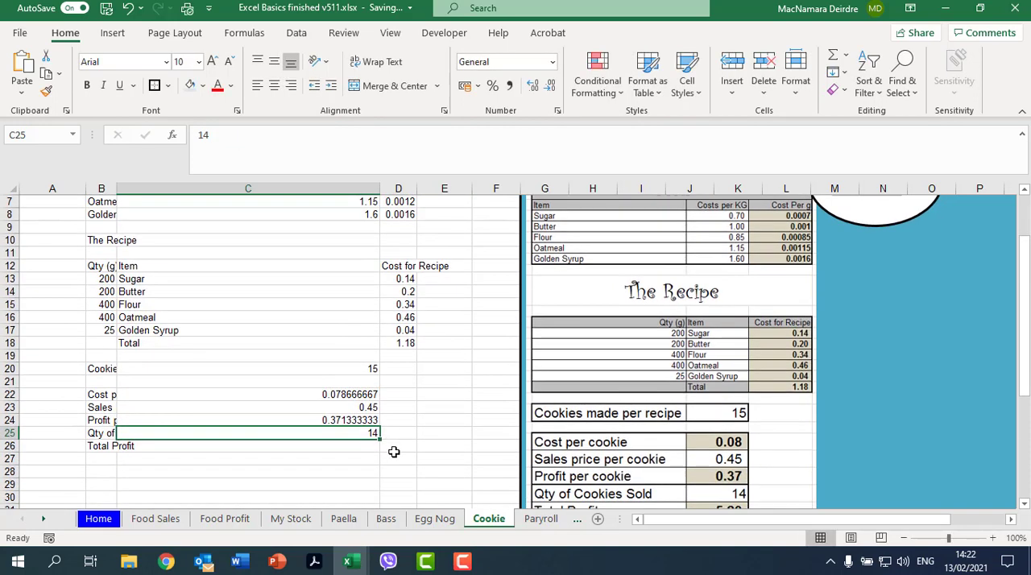
{"action": "left_click", "coordinate": [362, 449]}
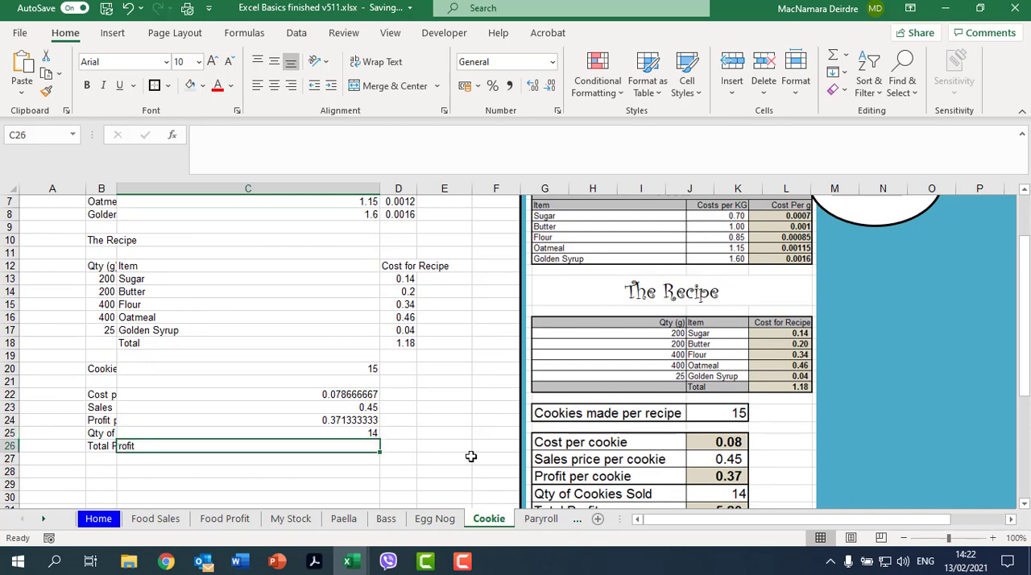
{"action": "type", "text": "="}
{"action": "key", "text": "Up"}
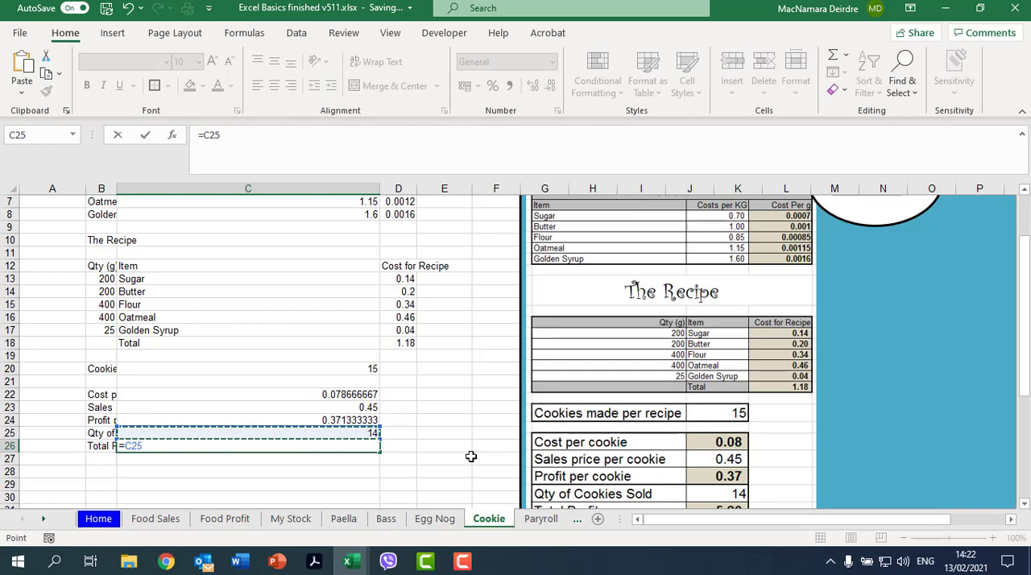
{"action": "type", "text": "*"}
{"action": "key", "text": "Up"}
{"action": "key", "text": "Up"}
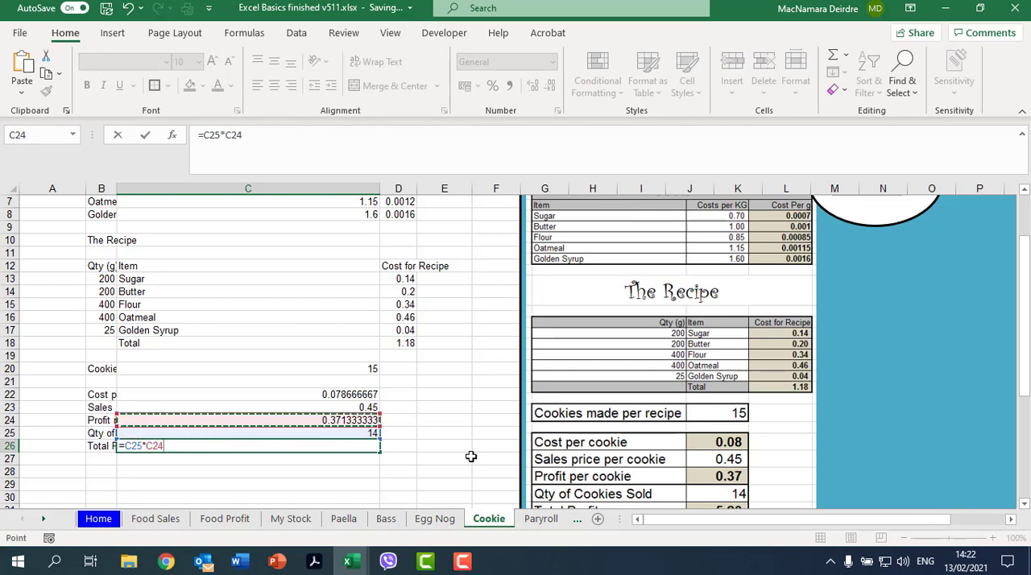
{"action": "key", "text": "Return"}
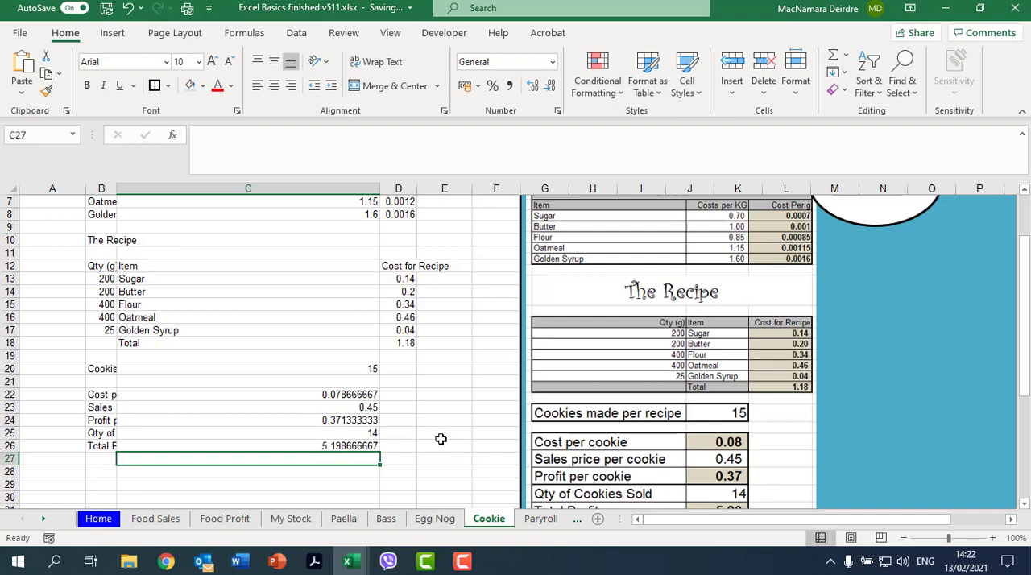
Step: Merge and center the Costs heading across B2:D2 and enlarge its font to size 16
{"action": "scroll", "coordinate": [440, 439], "scroll_direction": "up", "scroll_amount": 2}
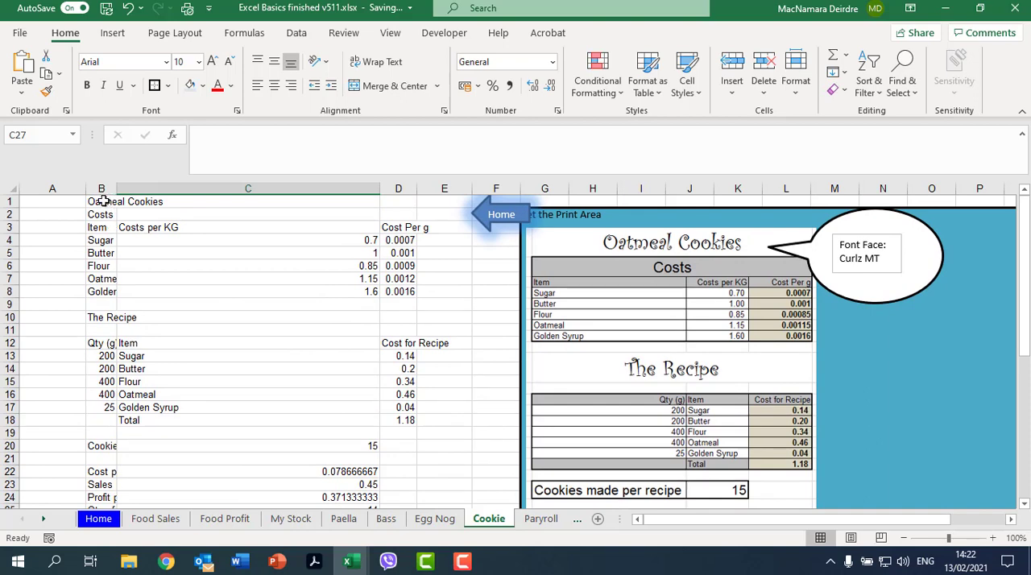
{"action": "left_click_drag", "start_coordinate": [98, 211], "coordinate": [410, 213]}
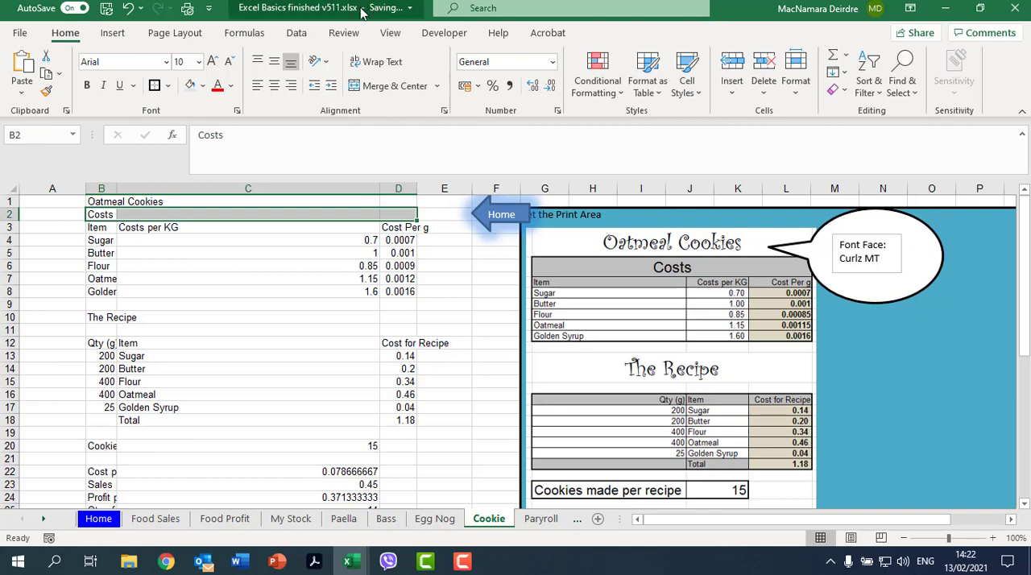
{"action": "left_click", "coordinate": [378, 87]}
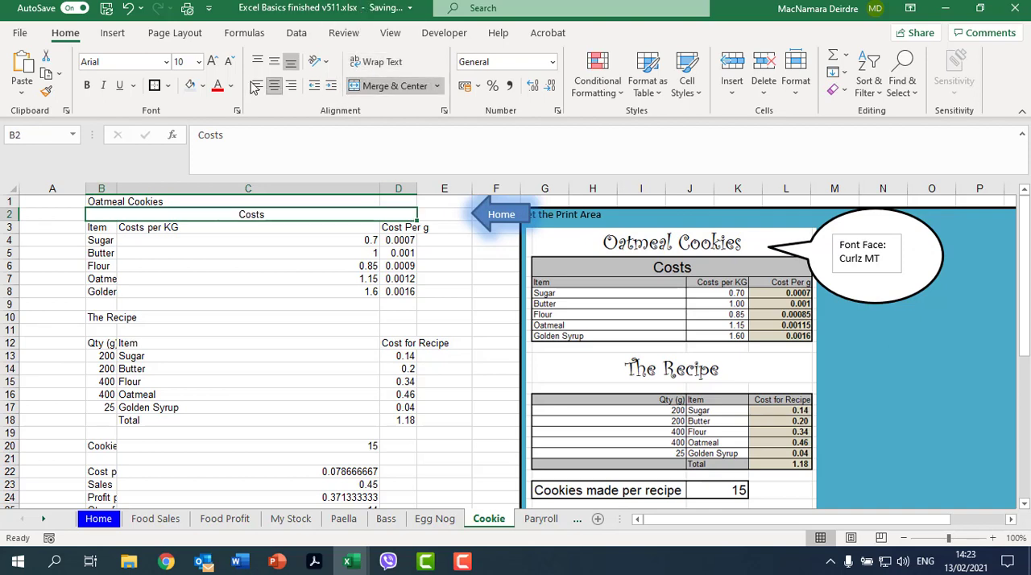
{"action": "left_click", "coordinate": [210, 62]}
{"action": "left_click", "coordinate": [210, 62]}
{"action": "left_click", "coordinate": [209, 62]}
{"action": "left_click", "coordinate": [209, 62]}
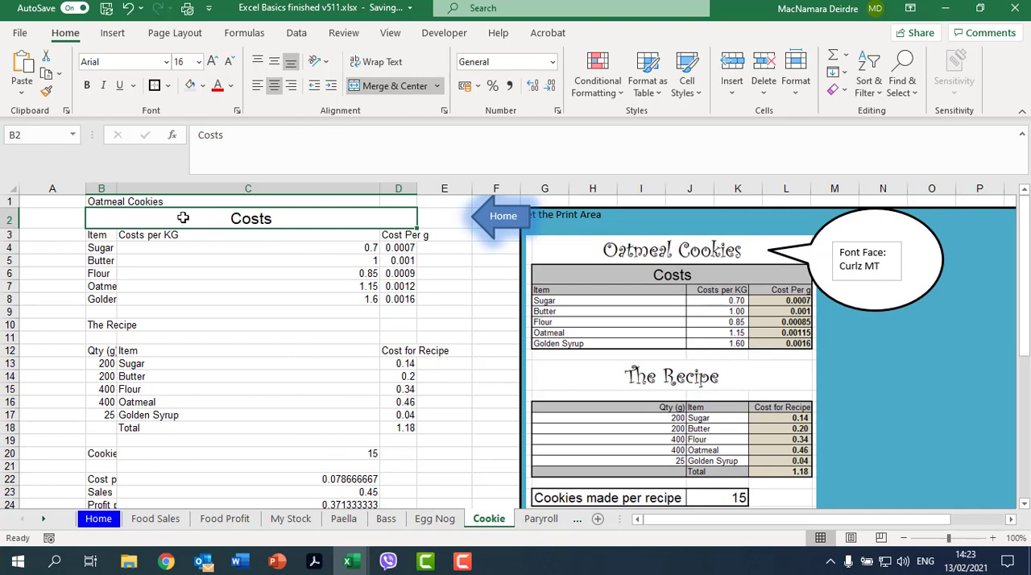
Step: Apply all borders plus a thick outside border to the Costs table, B2:D8
{"action": "left_click_drag", "start_coordinate": [182, 224], "coordinate": [168, 299]}
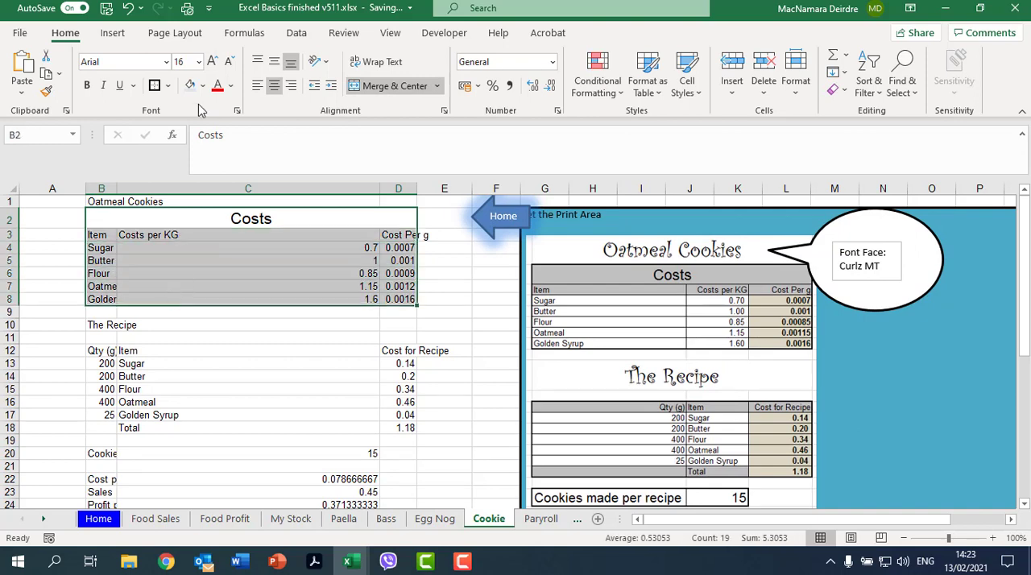
{"action": "left_click", "coordinate": [170, 86]}
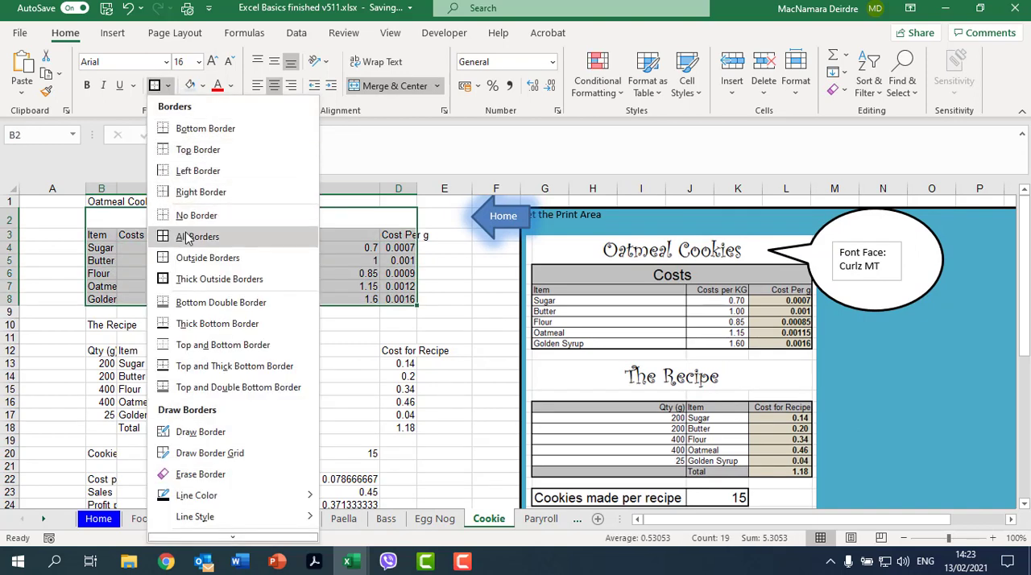
{"action": "left_click", "coordinate": [189, 237]}
{"action": "left_click", "coordinate": [168, 86]}
{"action": "left_click", "coordinate": [276, 269]}
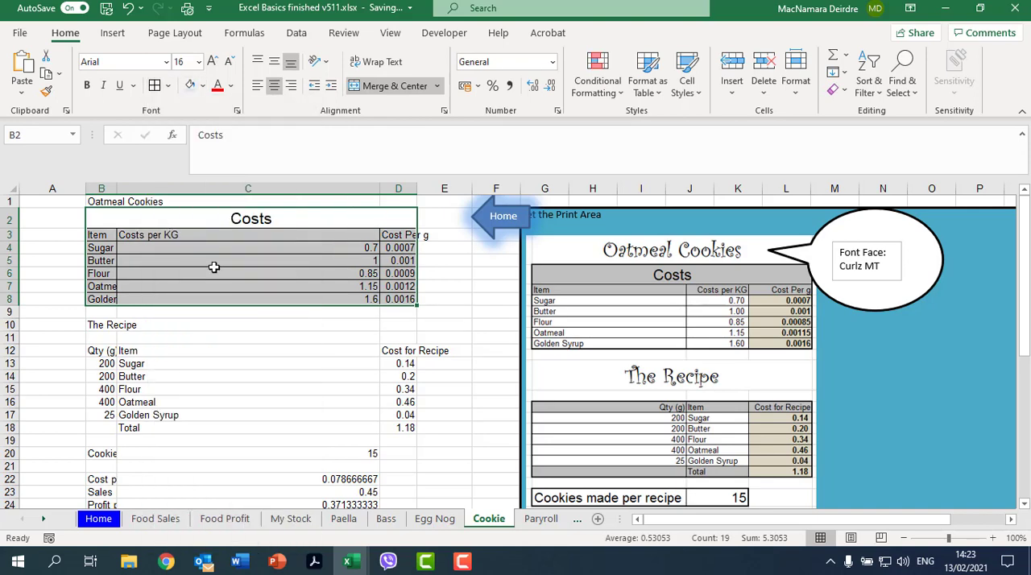
{"action": "left_click", "coordinate": [227, 239]}
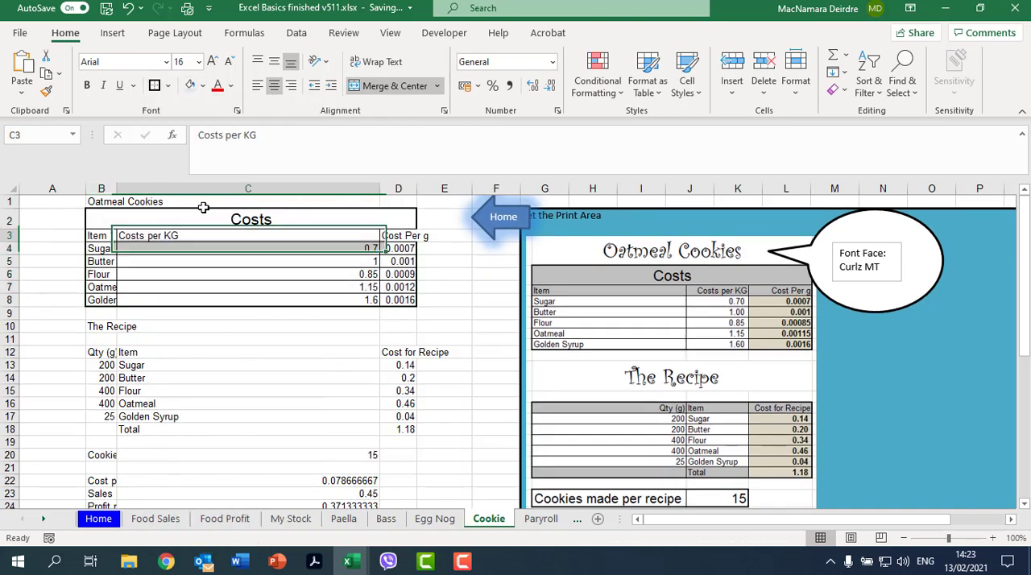
Step: Widen column B to show its full labels, autofit column C, and widen column D for the cost per gram values
{"action": "left_click_drag", "start_coordinate": [117, 188], "coordinate": [221, 193]}
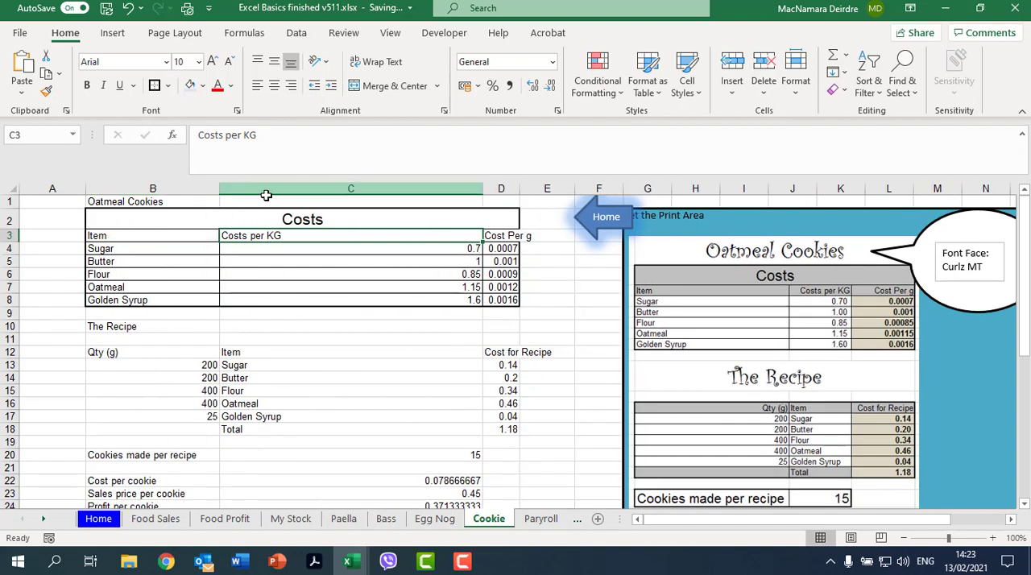
{"action": "double_click", "coordinate": [481, 186]}
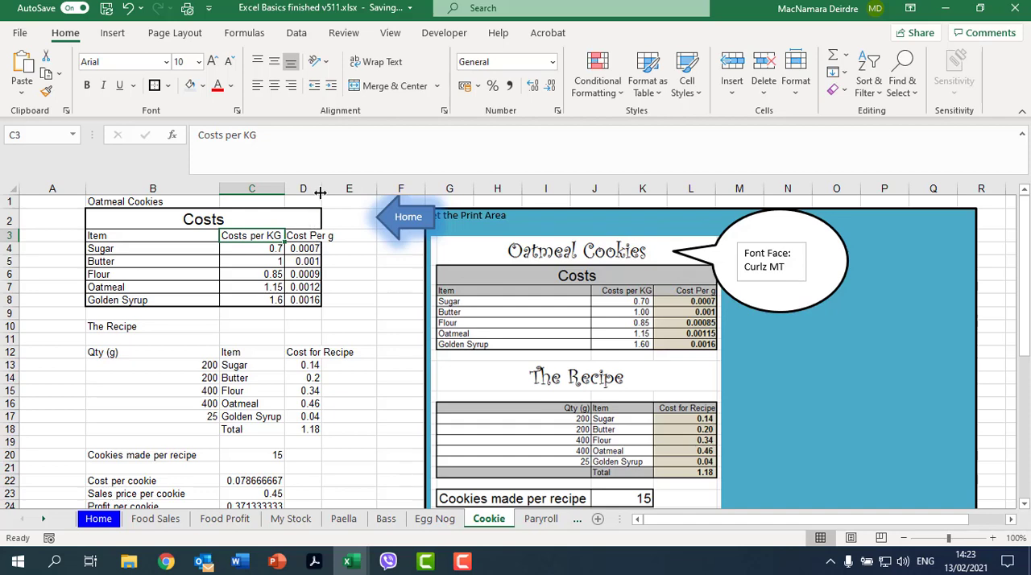
{"action": "left_click_drag", "start_coordinate": [320, 192], "coordinate": [348, 189]}
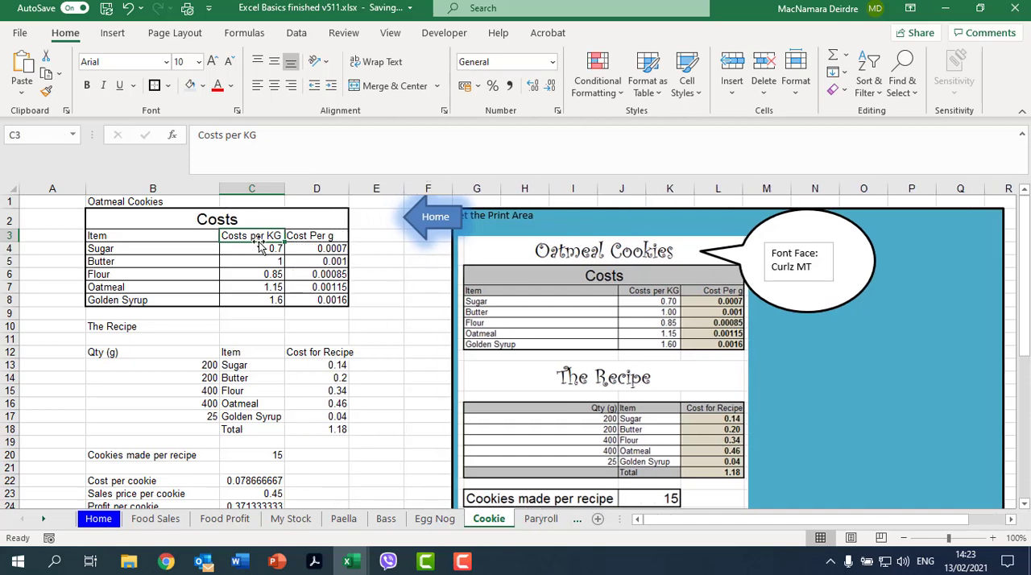
Step: Right-align the headers in C3:D3, D12 and B12, widening column D to fit Cost for Recipe
{"action": "left_click_drag", "start_coordinate": [257, 235], "coordinate": [318, 236]}
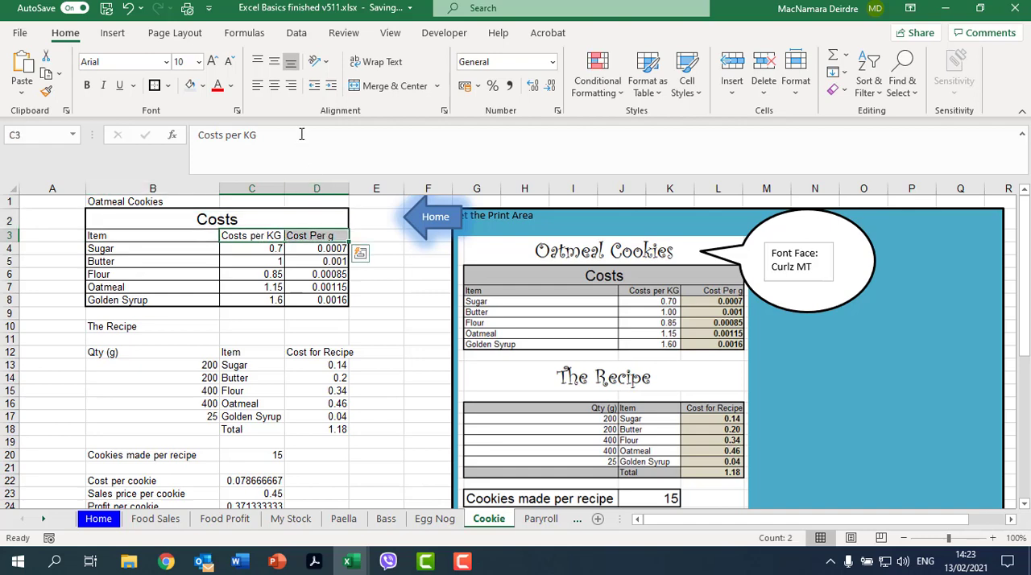
{"action": "left_click", "coordinate": [293, 86]}
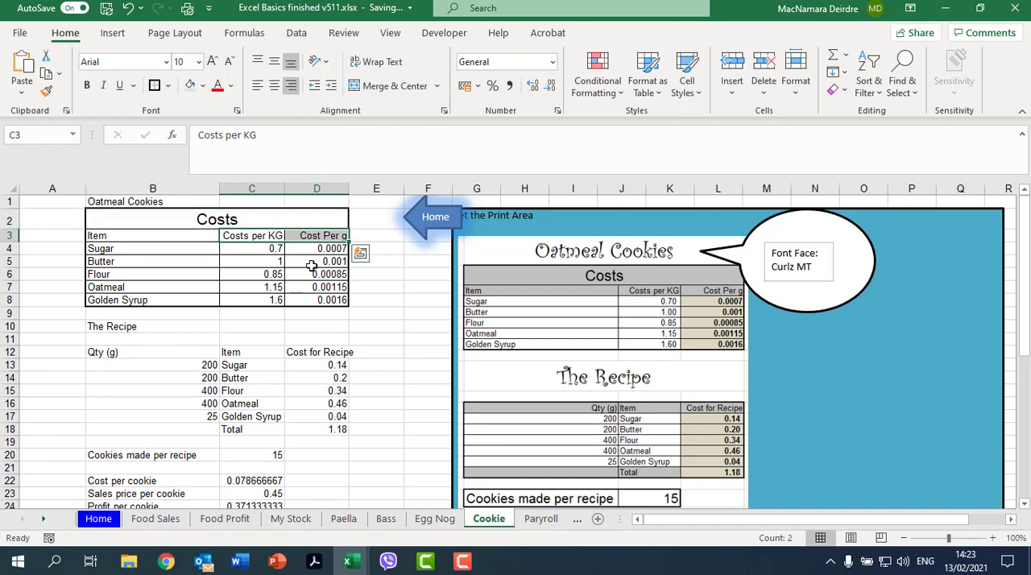
{"action": "left_click", "coordinate": [297, 357]}
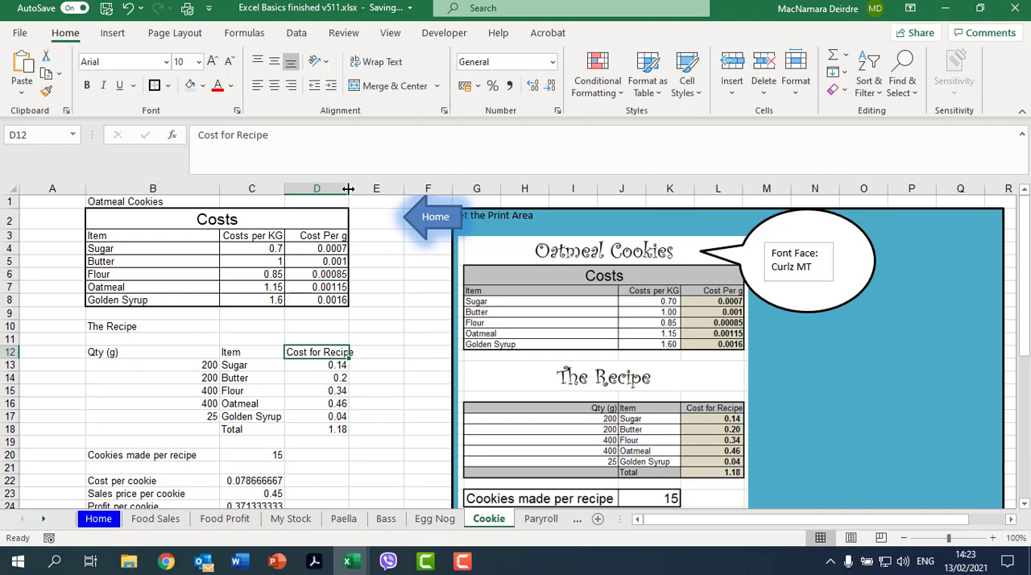
{"action": "left_click_drag", "start_coordinate": [348, 188], "coordinate": [361, 189]}
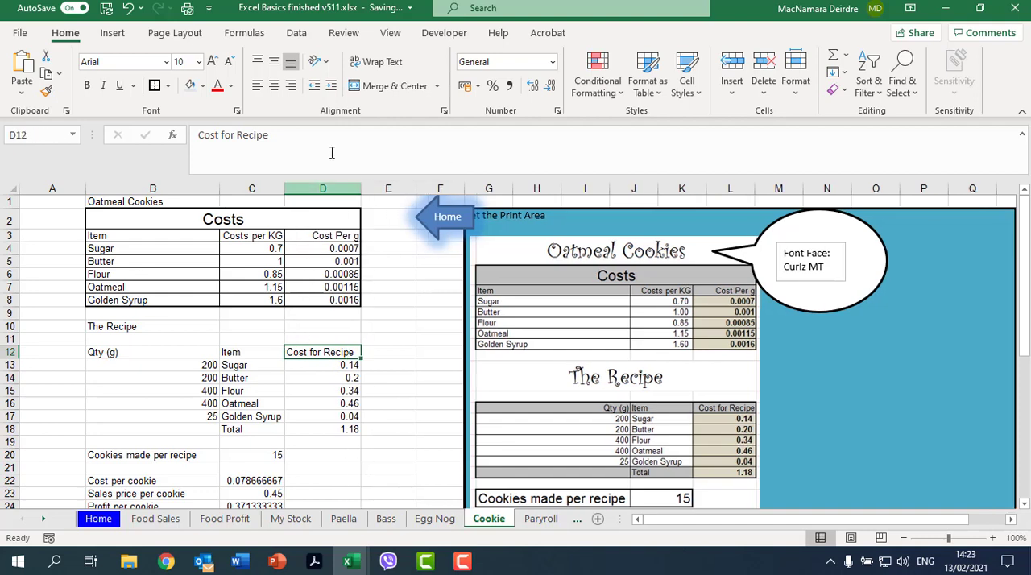
{"action": "left_click", "coordinate": [291, 85]}
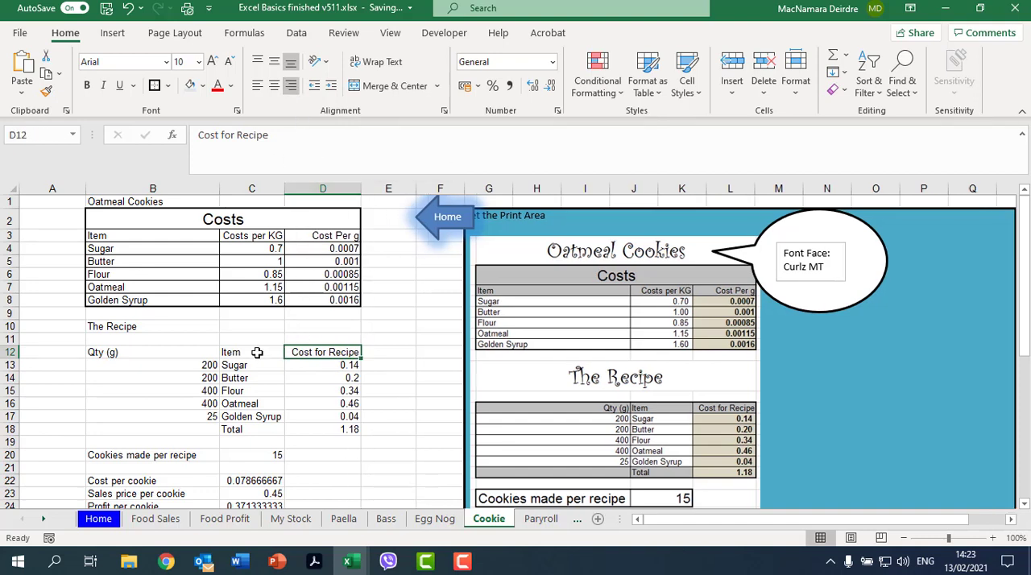
{"action": "left_click", "coordinate": [182, 352]}
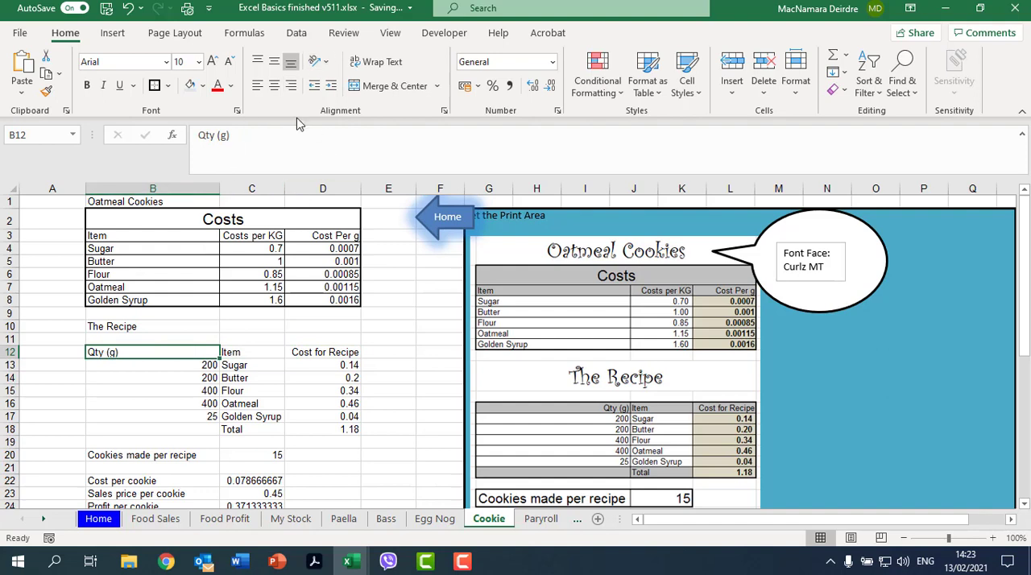
{"action": "left_click", "coordinate": [291, 86]}
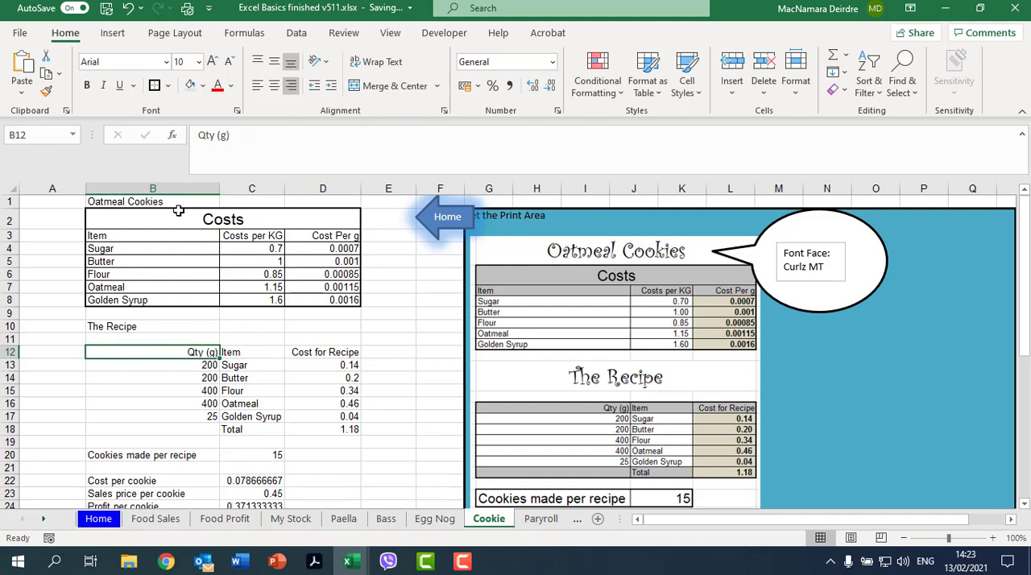
Step: Merge and center the Oatmeal Cookies title across B1:D1 and enlarge its font to size 22
{"action": "left_click_drag", "start_coordinate": [142, 201], "coordinate": [321, 187]}
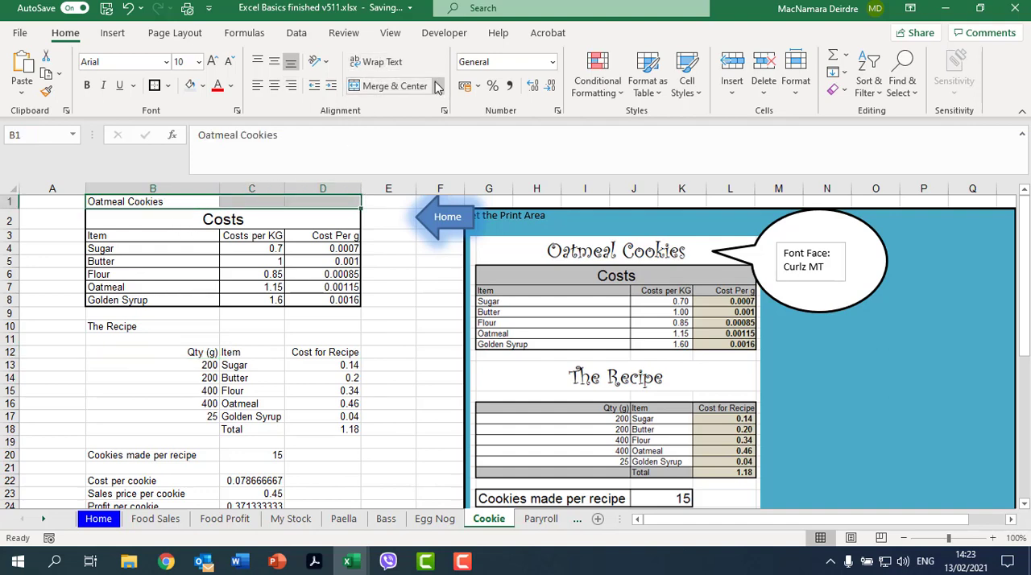
{"action": "left_click", "coordinate": [403, 85]}
{"action": "left_click", "coordinate": [212, 61]}
{"action": "left_click", "coordinate": [212, 61]}
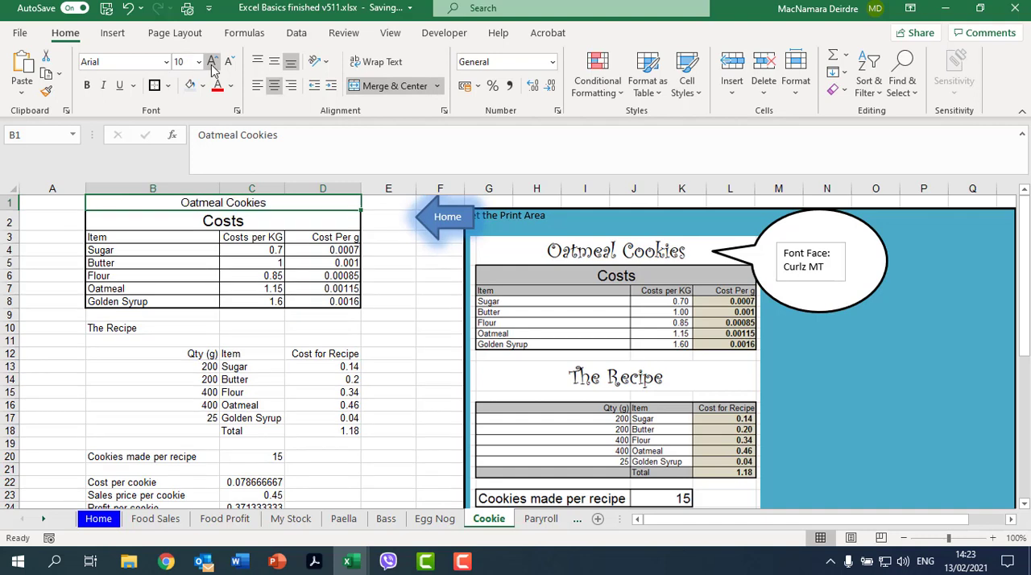
{"action": "left_click", "coordinate": [212, 61]}
{"action": "left_click", "coordinate": [212, 61]}
{"action": "left_click", "coordinate": [212, 61]}
{"action": "left_click", "coordinate": [212, 61]}
{"action": "left_click", "coordinate": [211, 62]}
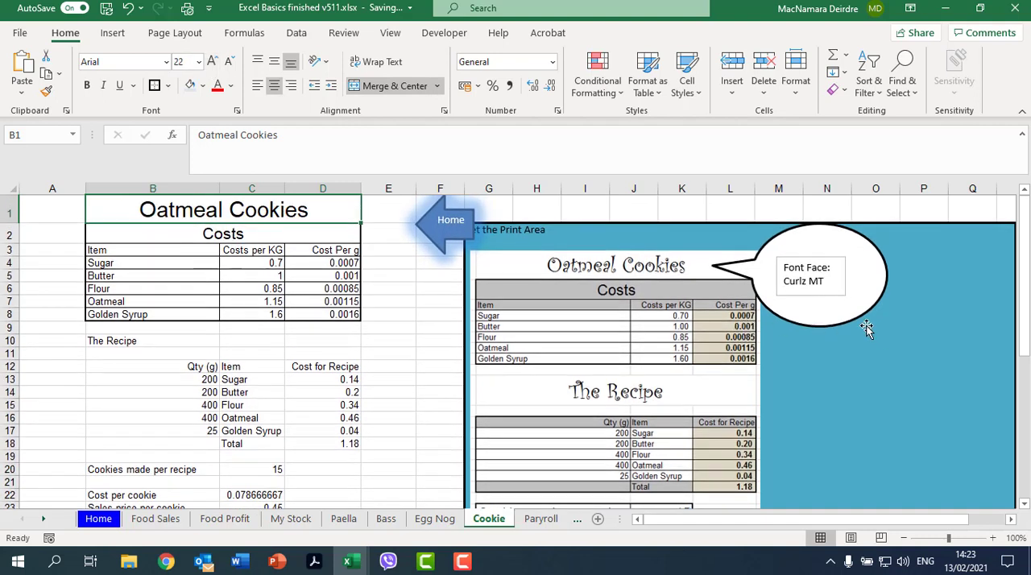
Step: Set the Oatmeal Cookies title to Curlz MT size 26 and copy its formatting to The Recipe heading across B10:D10
{"action": "left_click", "coordinate": [166, 62]}
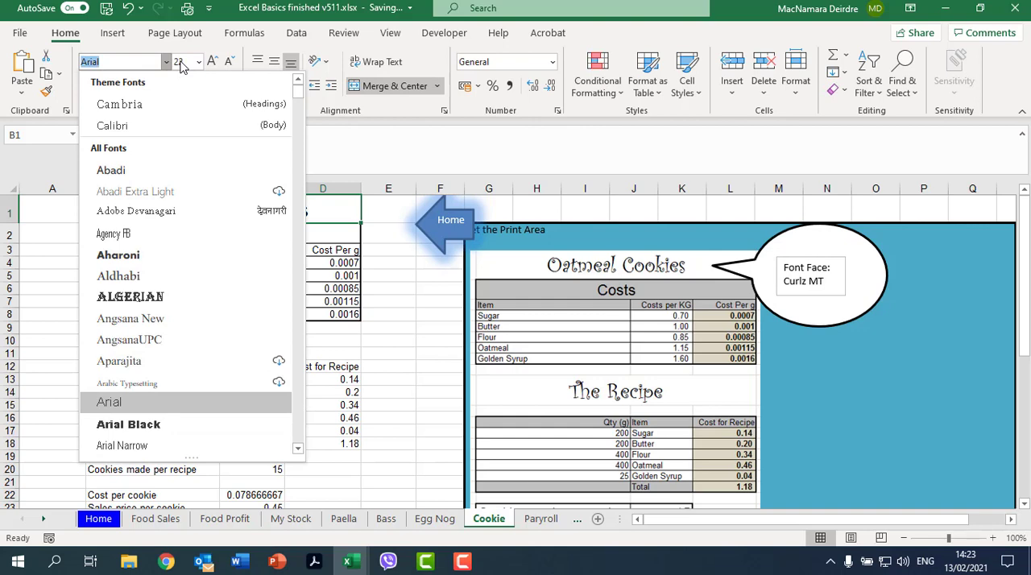
{"action": "type", "text": "cu"}
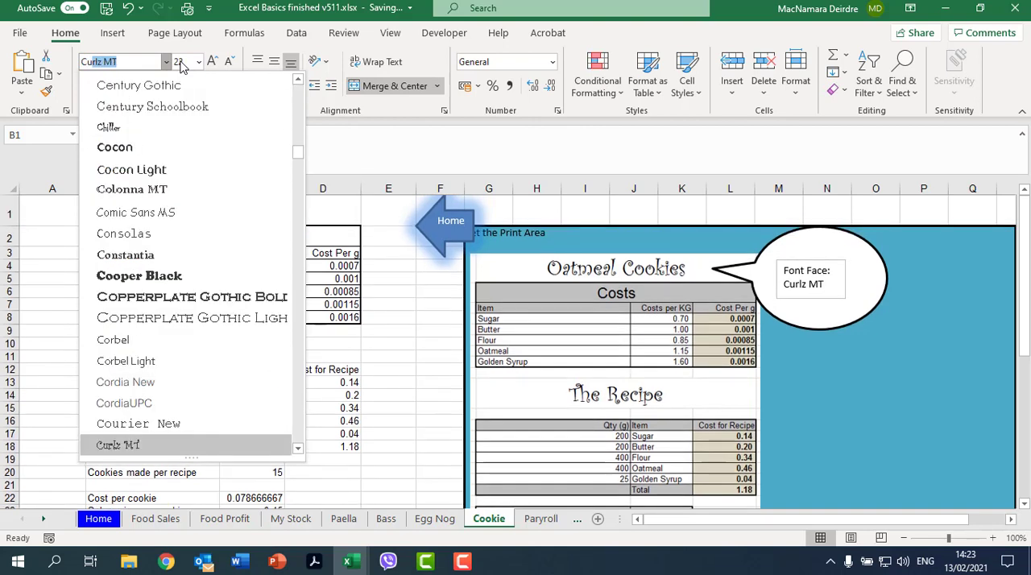
{"action": "left_click", "coordinate": [181, 446]}
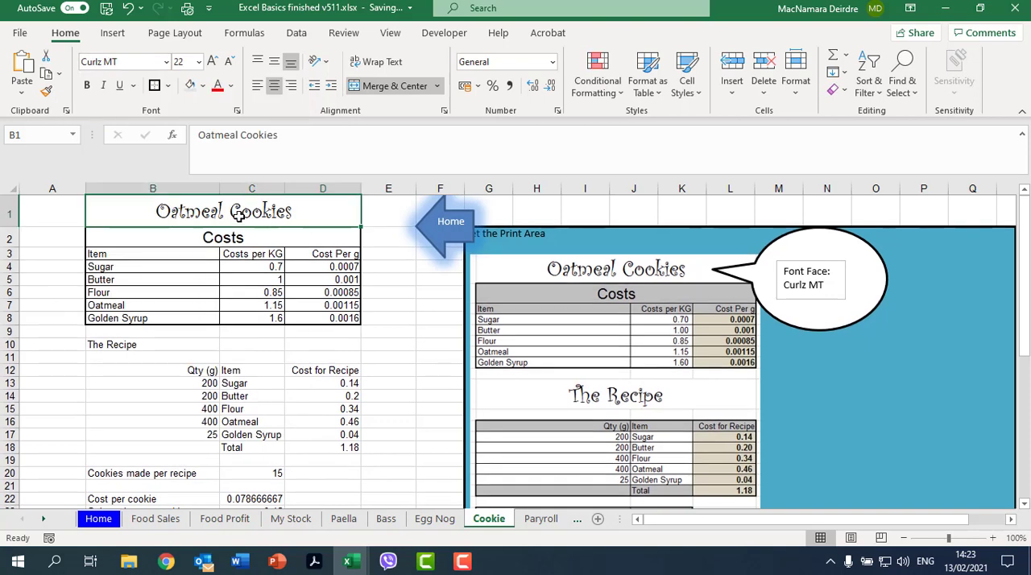
{"action": "left_click", "coordinate": [209, 63]}
{"action": "left_click", "coordinate": [210, 63]}
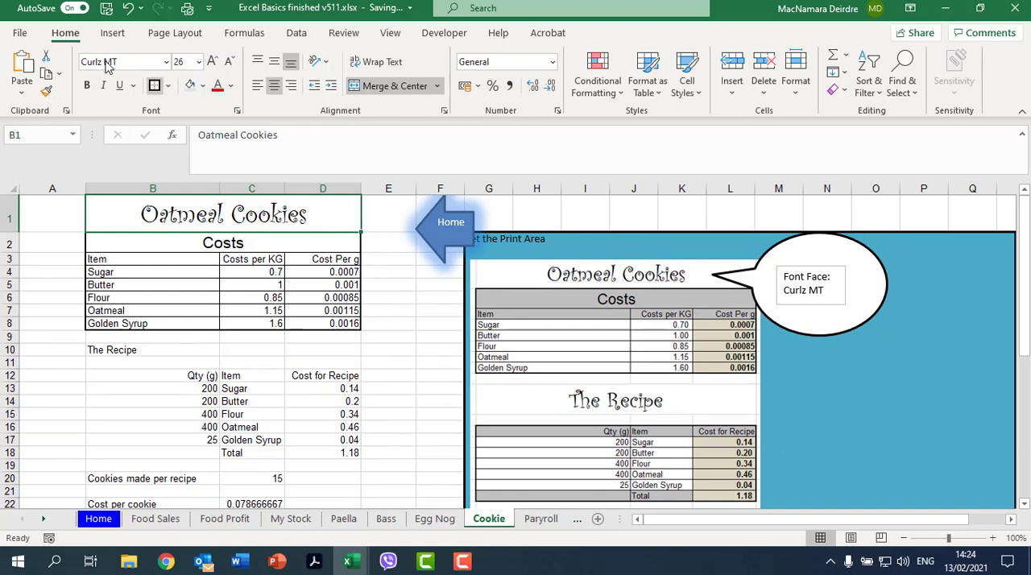
{"action": "left_click", "coordinate": [48, 92]}
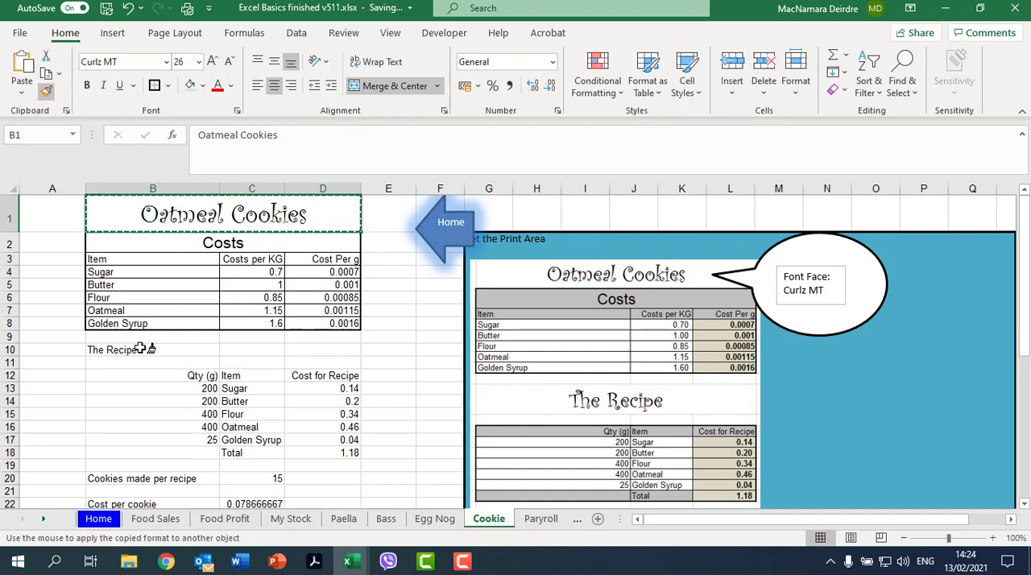
{"action": "mouse_move", "coordinate": [108, 349]}
{"action": "left_mouse_down"}
{"action": "mouse_move", "coordinate": [306, 368]}
{"action": "mouse_move", "coordinate": [334, 351]}
{"action": "left_mouse_up"}
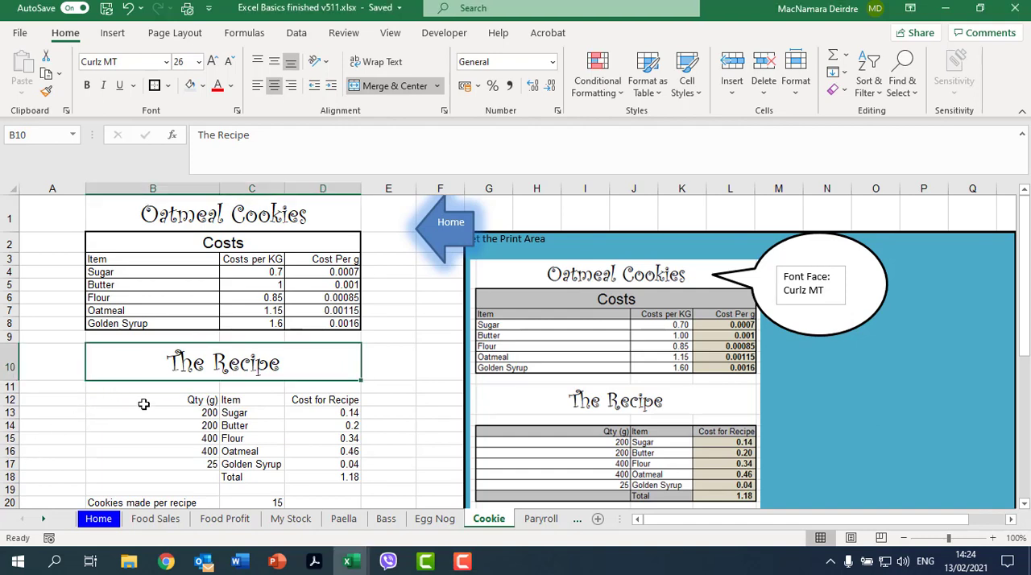
Step: Apply all borders plus a thick outside border to the recipe table, B12:D18
{"action": "left_click_drag", "start_coordinate": [183, 402], "coordinate": [301, 478]}
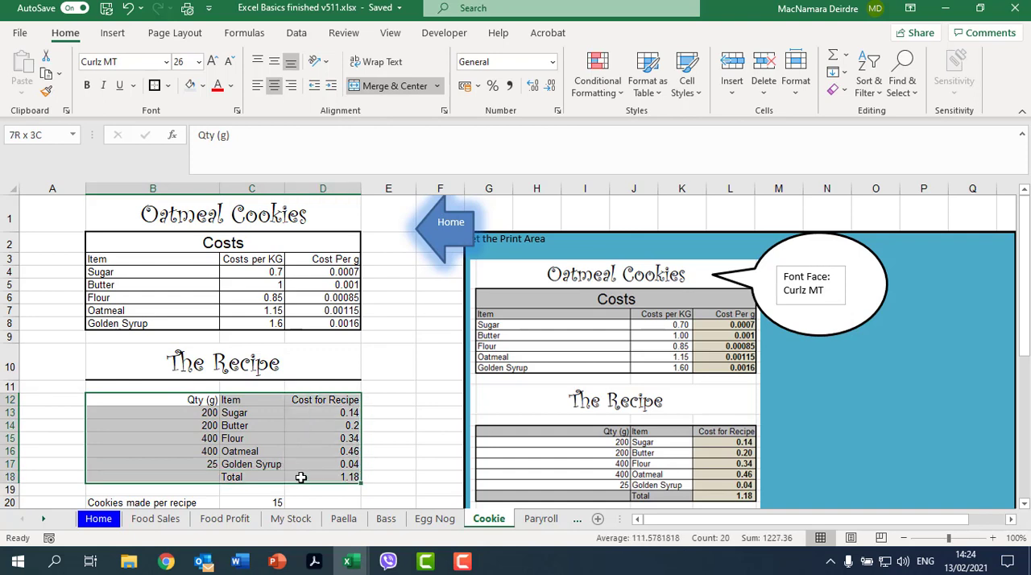
{"action": "left_click", "coordinate": [168, 86]}
{"action": "left_click", "coordinate": [187, 241]}
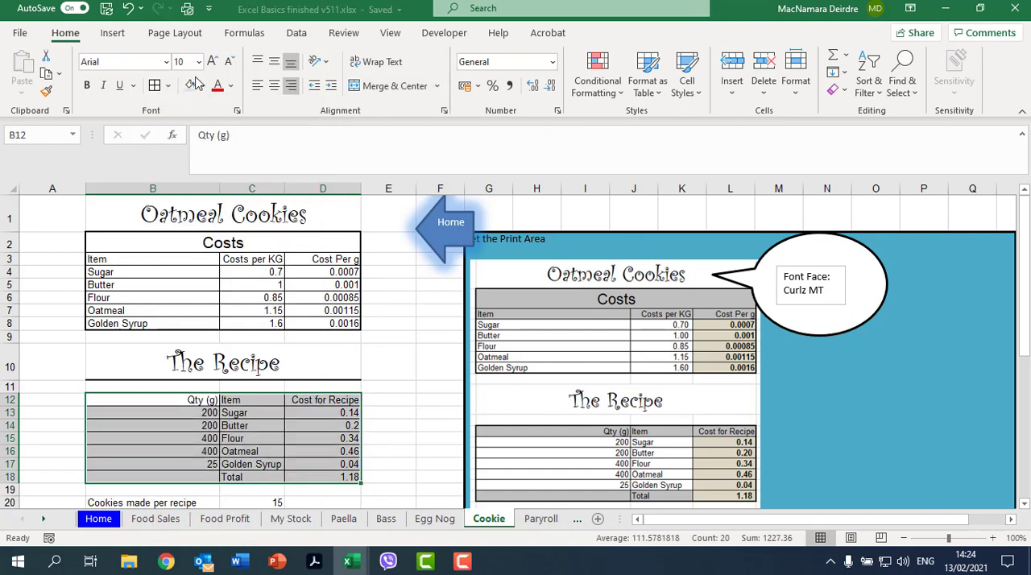
{"action": "left_click", "coordinate": [168, 86]}
{"action": "left_click", "coordinate": [218, 279]}
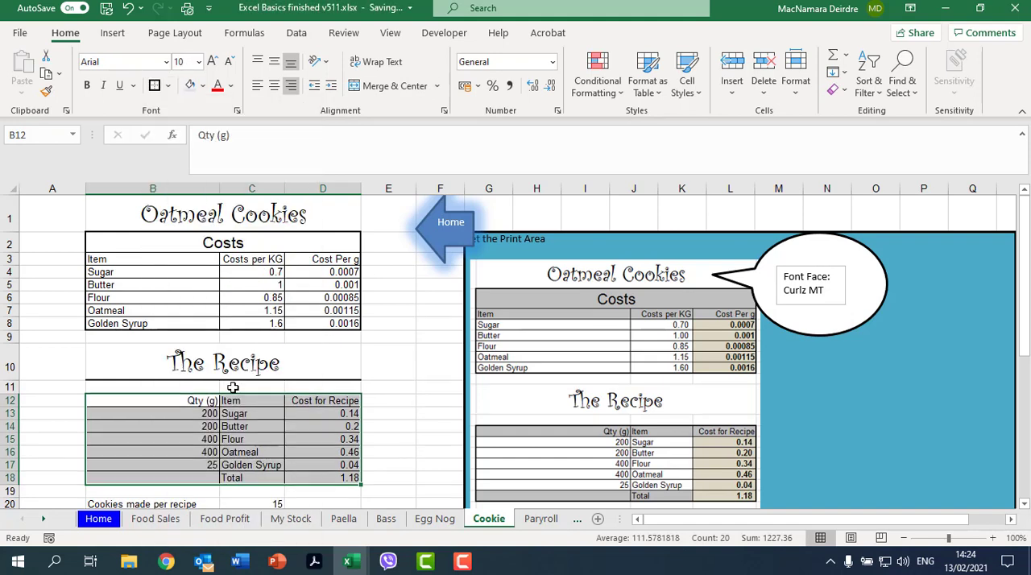
Step: Fill the recipe header row B12:D12, total row B18:D18 and Costs header rows B2:D3 with a dark blue theme color
{"action": "left_click_drag", "start_coordinate": [200, 401], "coordinate": [326, 400]}
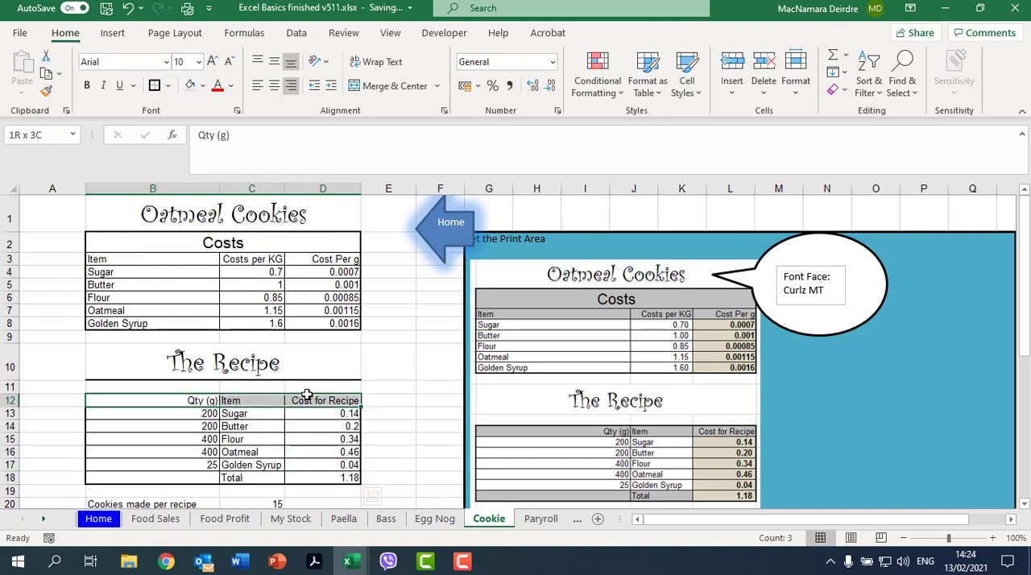
{"action": "left_click_drag", "start_coordinate": [132, 476], "coordinate": [305, 478], "text": "ctrl"}
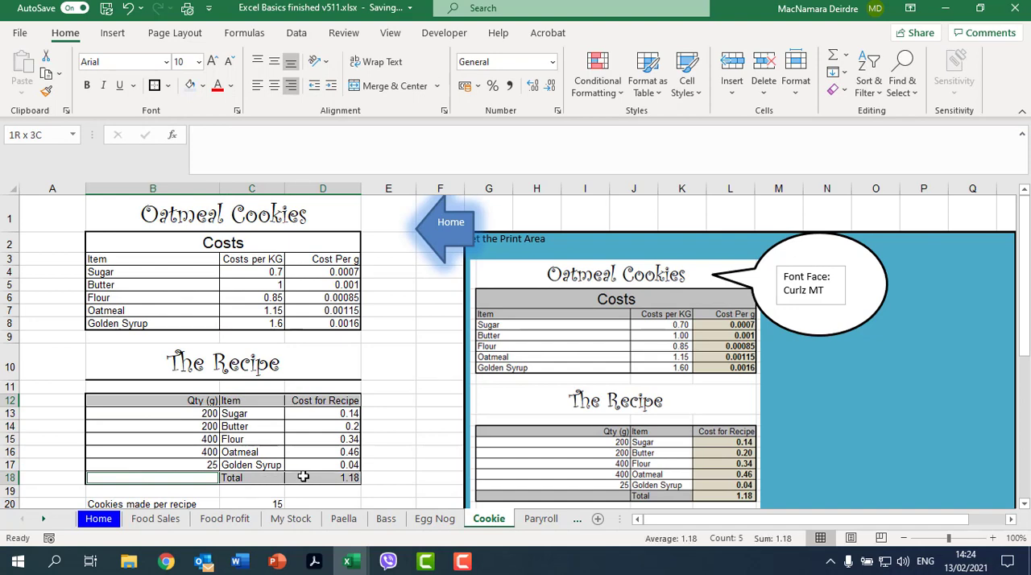
{"action": "left_click_drag", "start_coordinate": [174, 242], "coordinate": [270, 258], "text": "ctrl"}
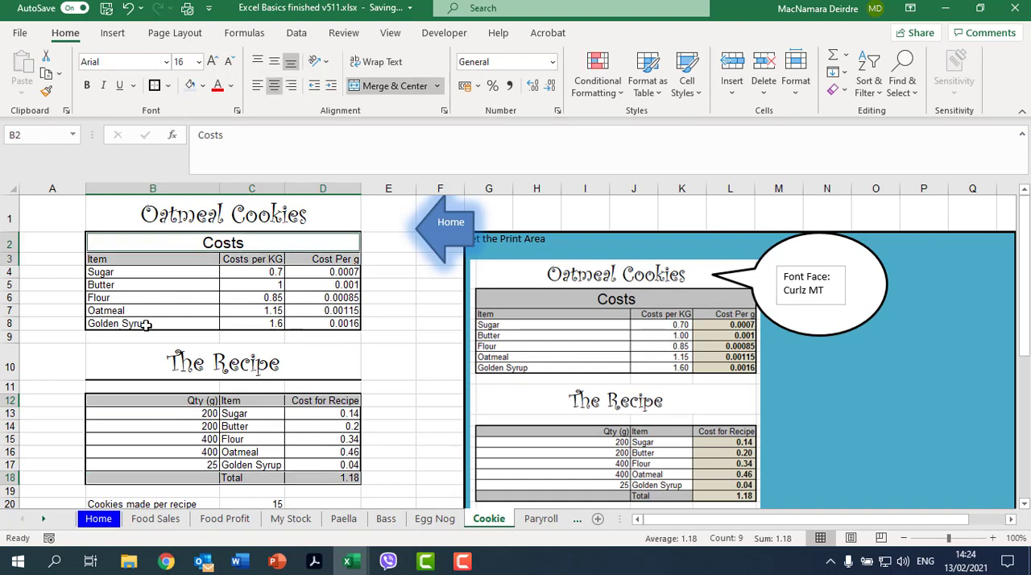
{"action": "left_click", "coordinate": [202, 85]}
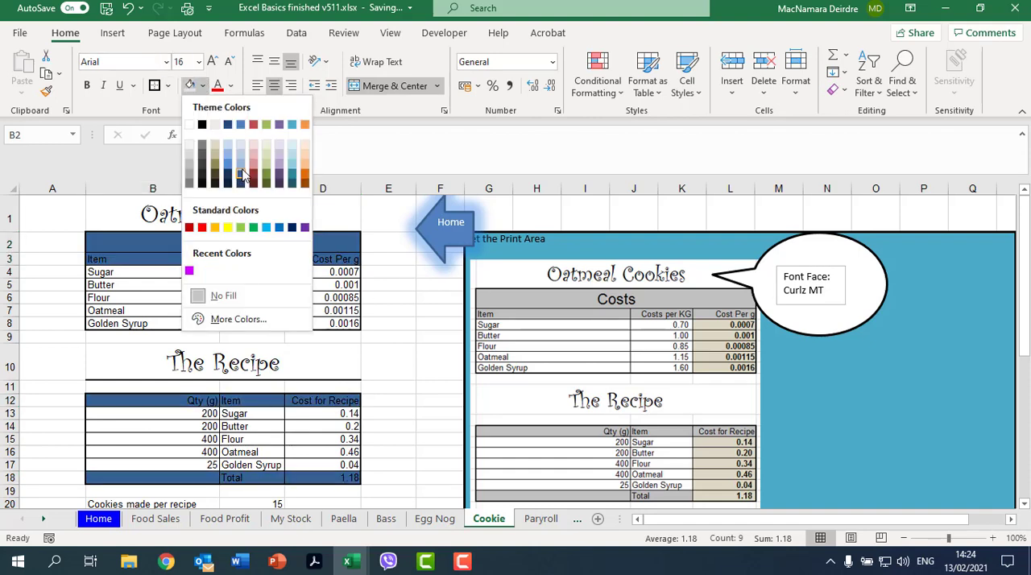
{"action": "left_click", "coordinate": [244, 175]}
{"action": "scroll", "coordinate": [256, 275], "scroll_direction": "down", "scroll_amount": 3}
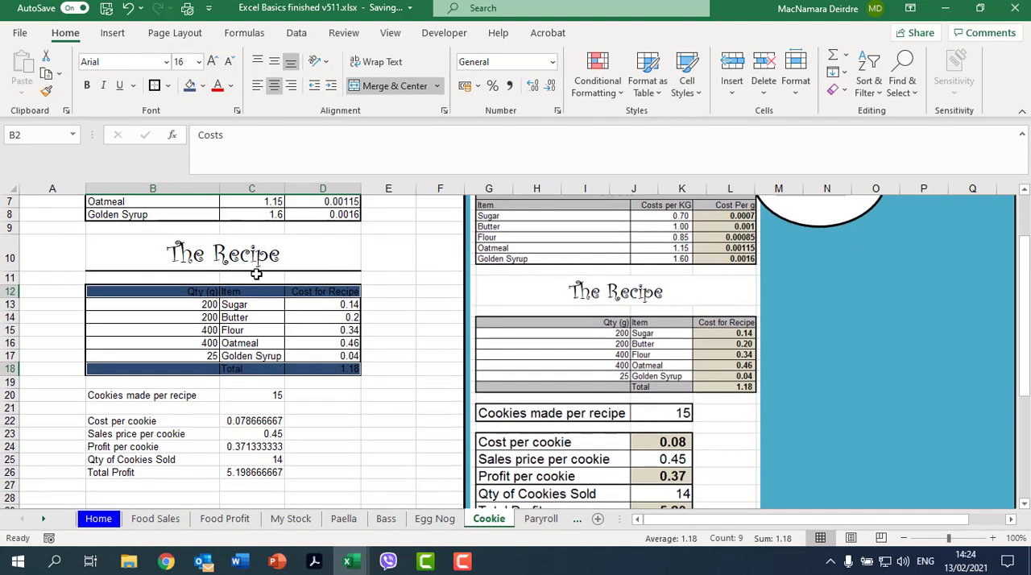
Step: Apply all borders plus a thick outside border to the Cookies made per recipe row B20:C20 and the profit block B22:C26
{"action": "left_click_drag", "start_coordinate": [142, 356], "coordinate": [249, 356]}
{"action": "left_click_drag", "start_coordinate": [139, 382], "coordinate": [250, 434]}
{"action": "left_click", "coordinate": [167, 85]}
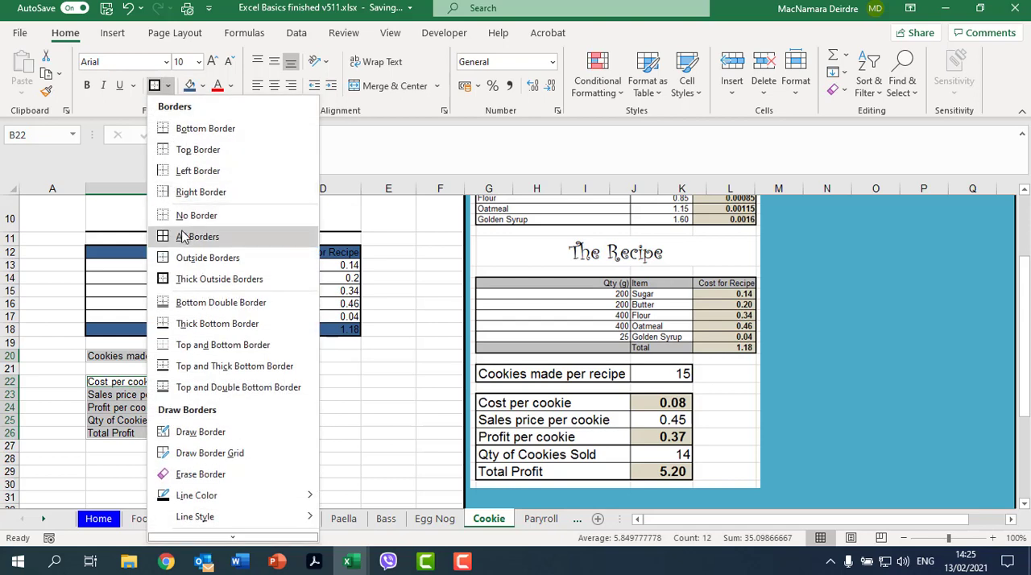
{"action": "left_click", "coordinate": [169, 235]}
{"action": "left_click", "coordinate": [167, 85]}
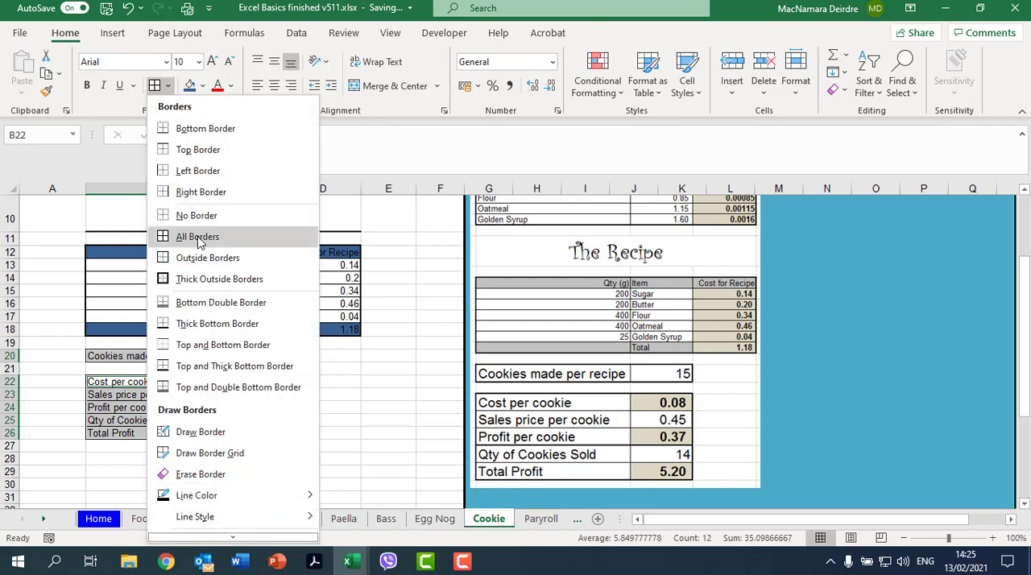
{"action": "left_click", "coordinate": [195, 279]}
{"action": "left_click", "coordinate": [213, 356]}
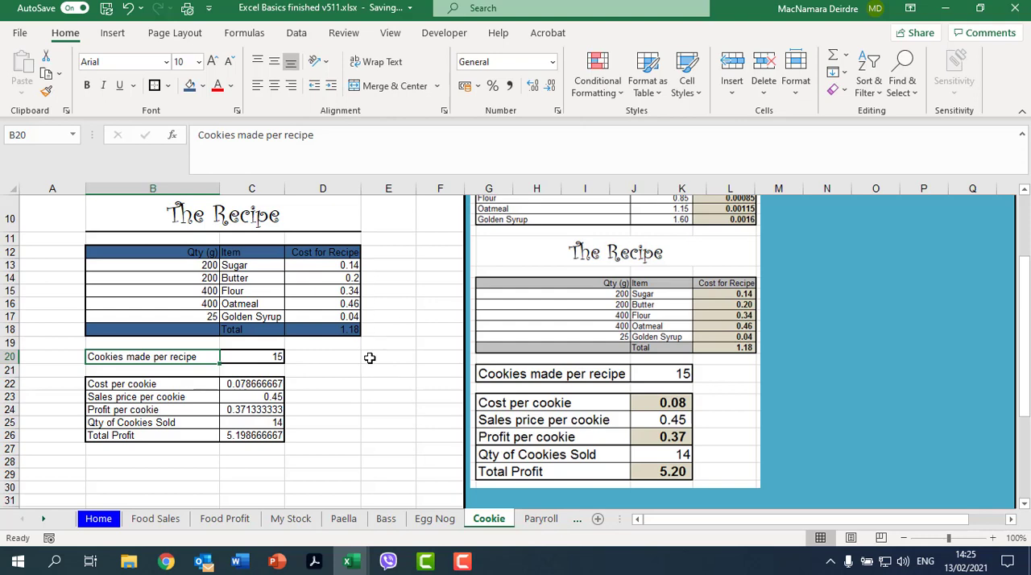
Step: Apply the two-decimal comma number style to the Cost for Recipe values and total in D13:D18
{"action": "scroll", "coordinate": [369, 357], "scroll_direction": "up", "scroll_amount": 2}
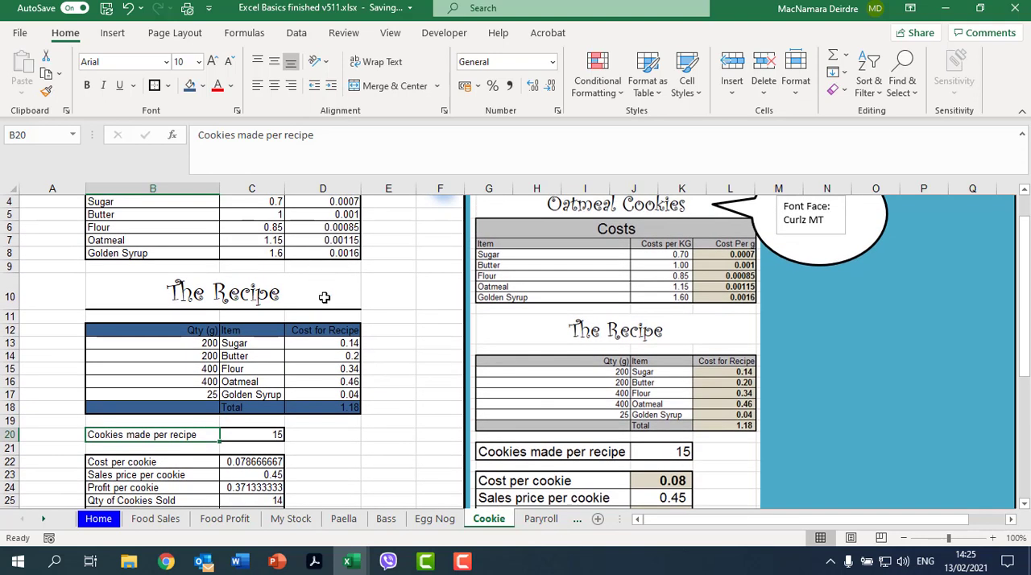
{"action": "left_click_drag", "start_coordinate": [337, 343], "coordinate": [354, 408]}
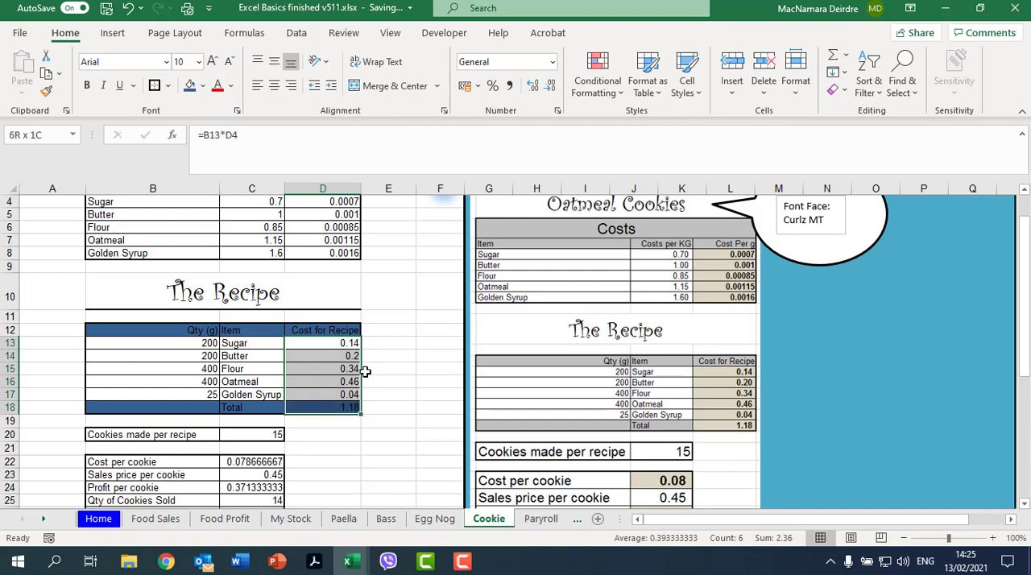
{"action": "left_click", "coordinate": [509, 87]}
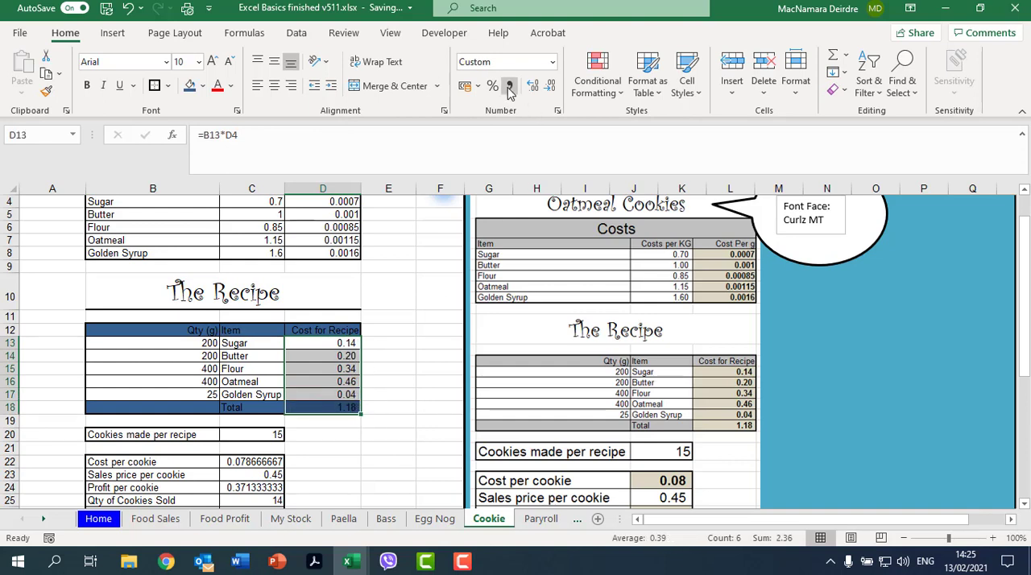
Step: Format the Cost Per g values in D4:D8 with the comma number style at five decimal places
{"action": "left_click_drag", "start_coordinate": [339, 200], "coordinate": [331, 251]}
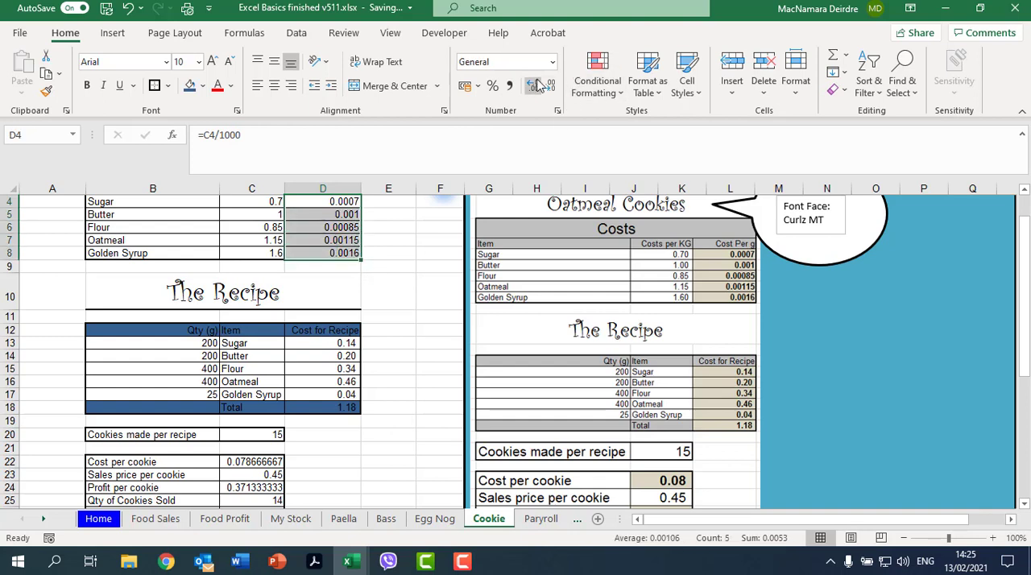
{"action": "left_click", "coordinate": [510, 87]}
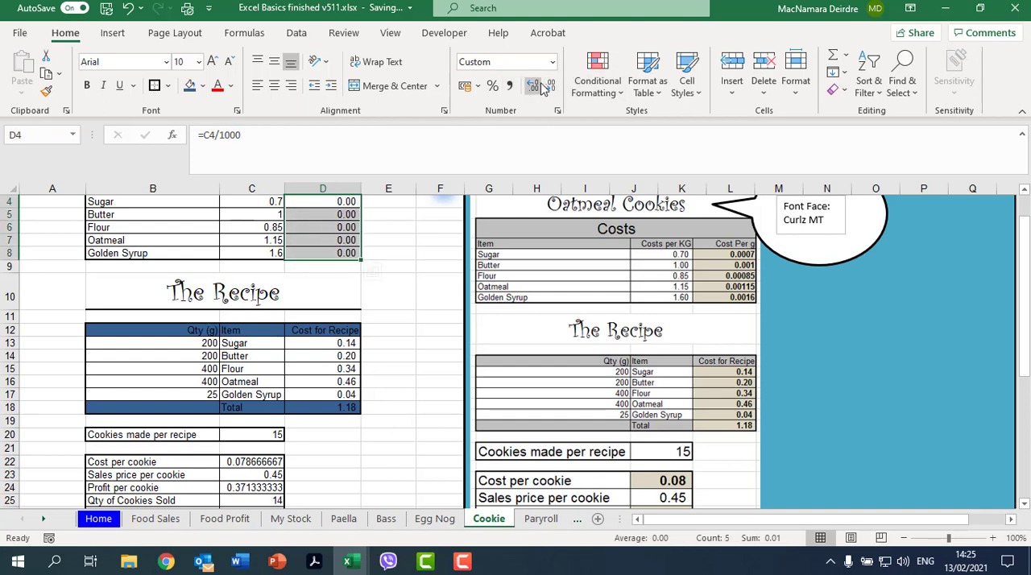
{"action": "left_click", "coordinate": [533, 85]}
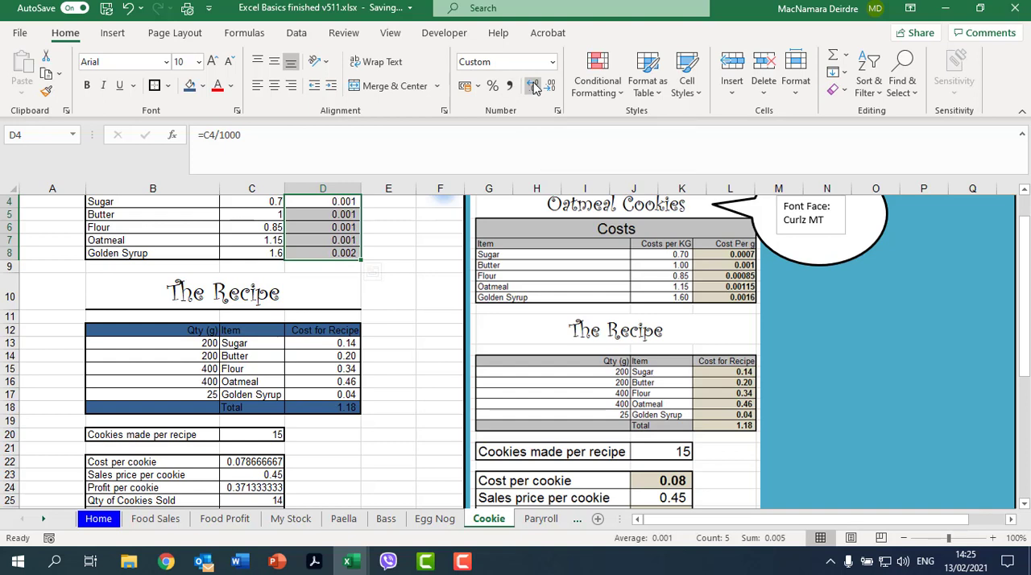
{"action": "left_click", "coordinate": [533, 86]}
{"action": "left_click", "coordinate": [533, 86]}
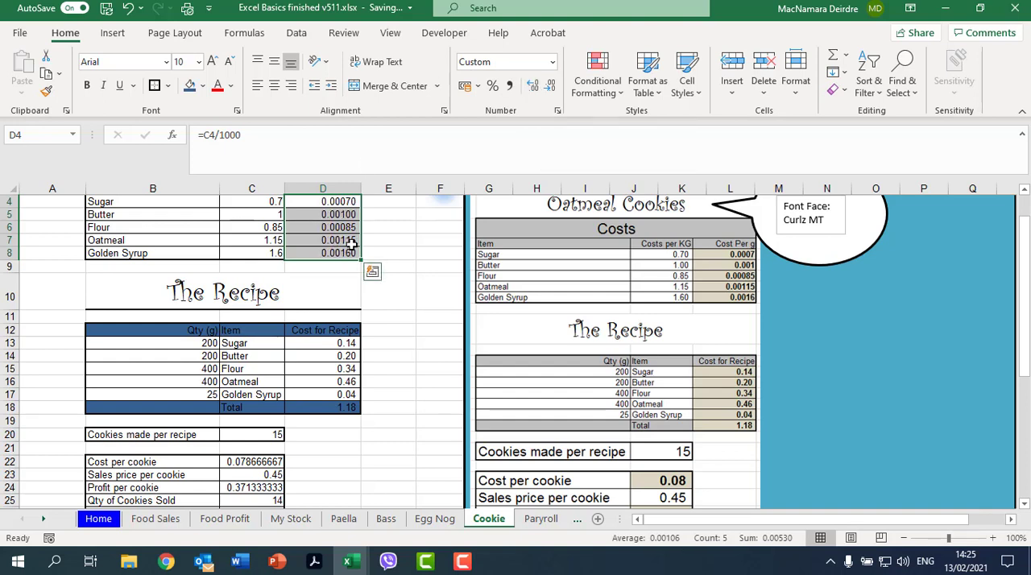
{"action": "scroll", "coordinate": [352, 234], "scroll_direction": "up", "scroll_amount": 1}
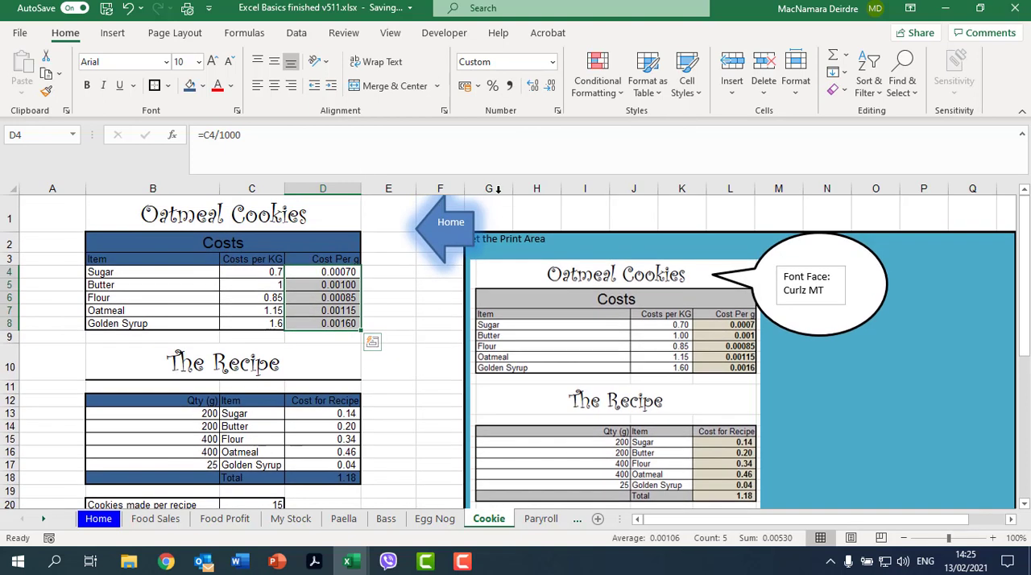
{"action": "left_click", "coordinate": [533, 86]}
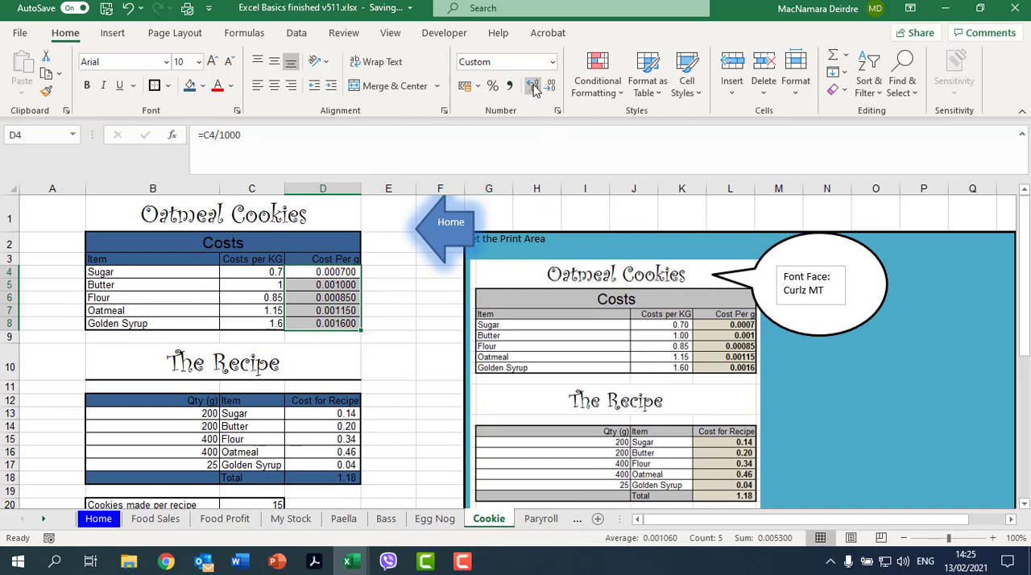
{"action": "left_click", "coordinate": [550, 89]}
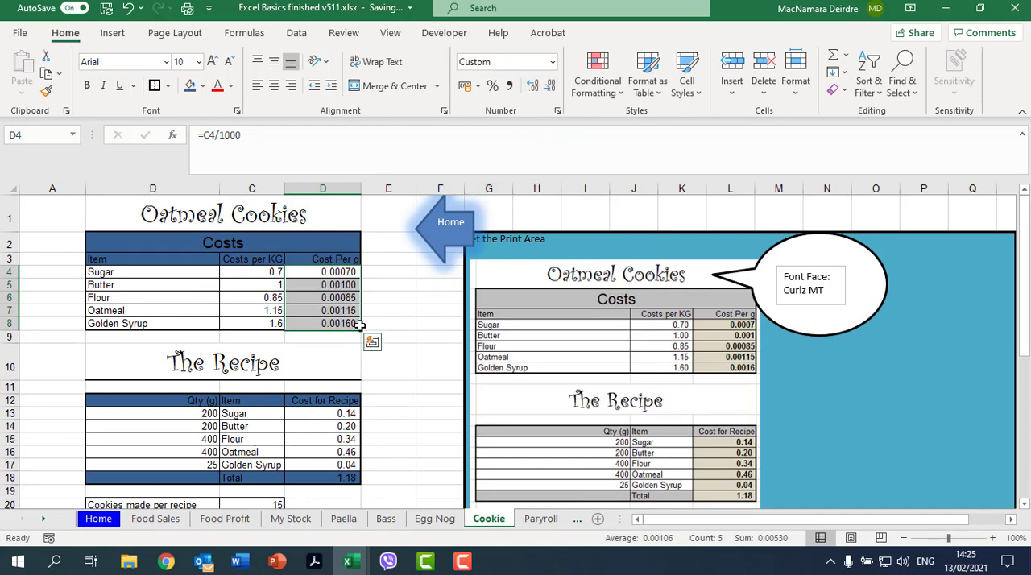
Step: Apply the two-decimal comma number style to the Costs per KG values C4:C8 and the results in C22:C24 and C26
{"action": "left_click_drag", "start_coordinate": [269, 272], "coordinate": [264, 323]}
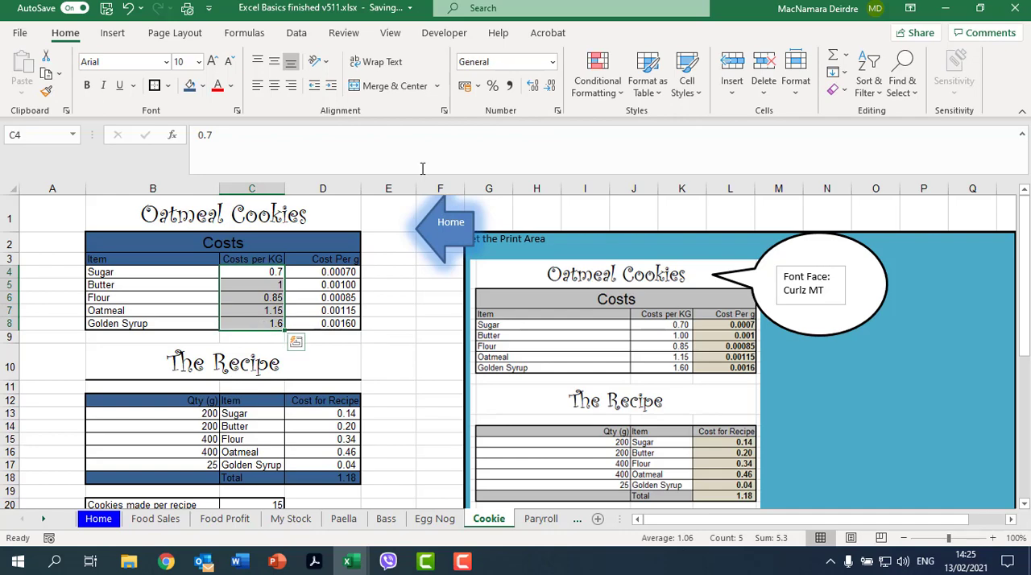
{"action": "left_click", "coordinate": [509, 85]}
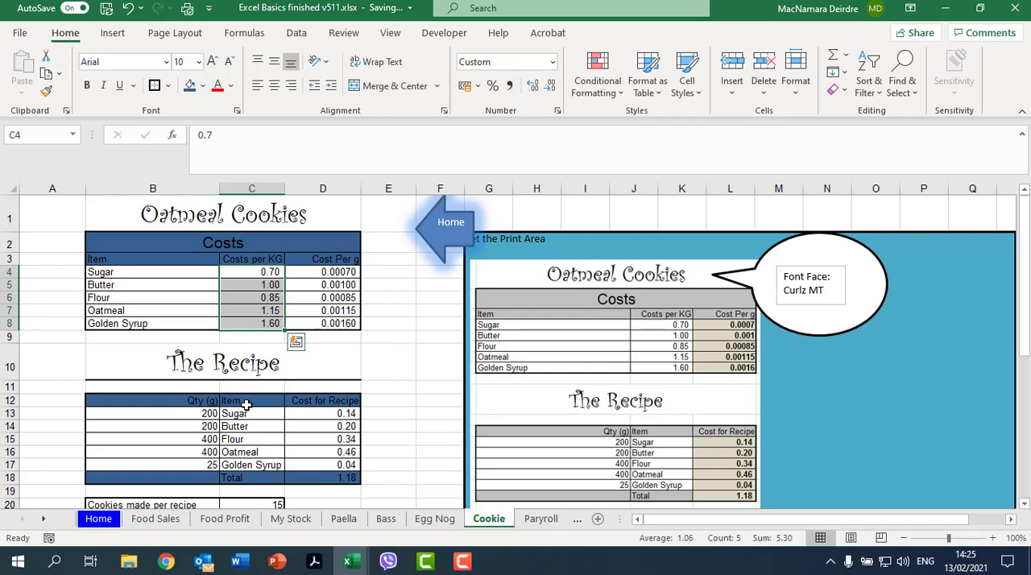
{"action": "scroll", "coordinate": [245, 405], "scroll_direction": "down", "scroll_amount": 3}
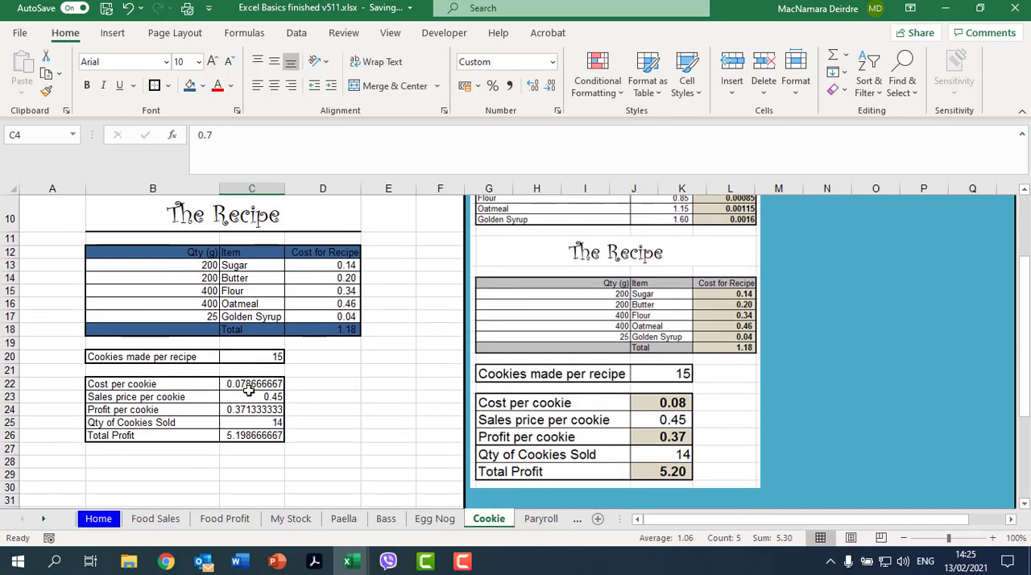
{"action": "left_click", "coordinate": [251, 385]}
{"action": "left_click_drag", "start_coordinate": [252, 388], "coordinate": [255, 410]}
{"action": "left_click", "coordinate": [257, 435], "text": "ctrl"}
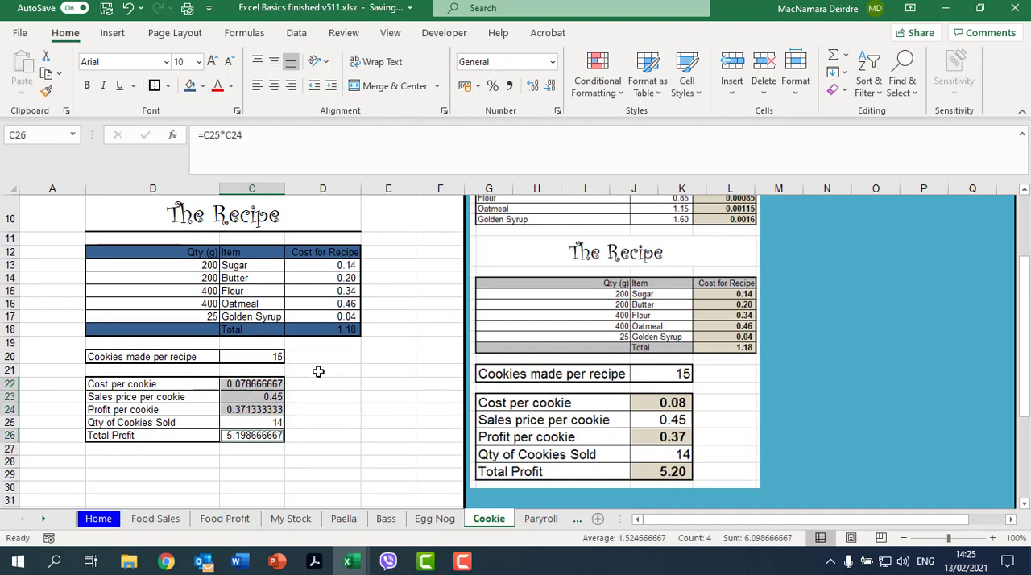
{"action": "left_click", "coordinate": [504, 87]}
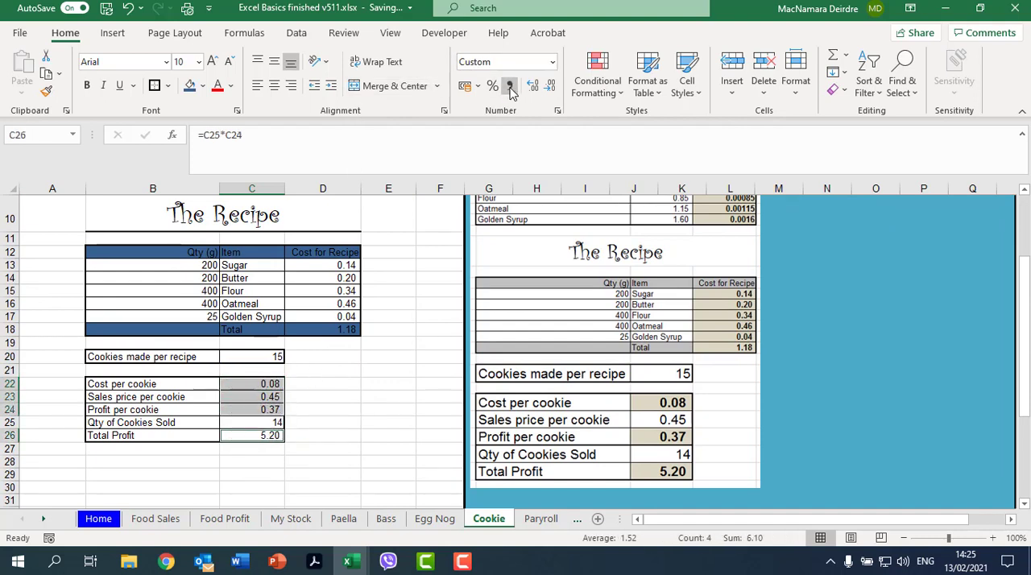
{"action": "left_click", "coordinate": [317, 408]}
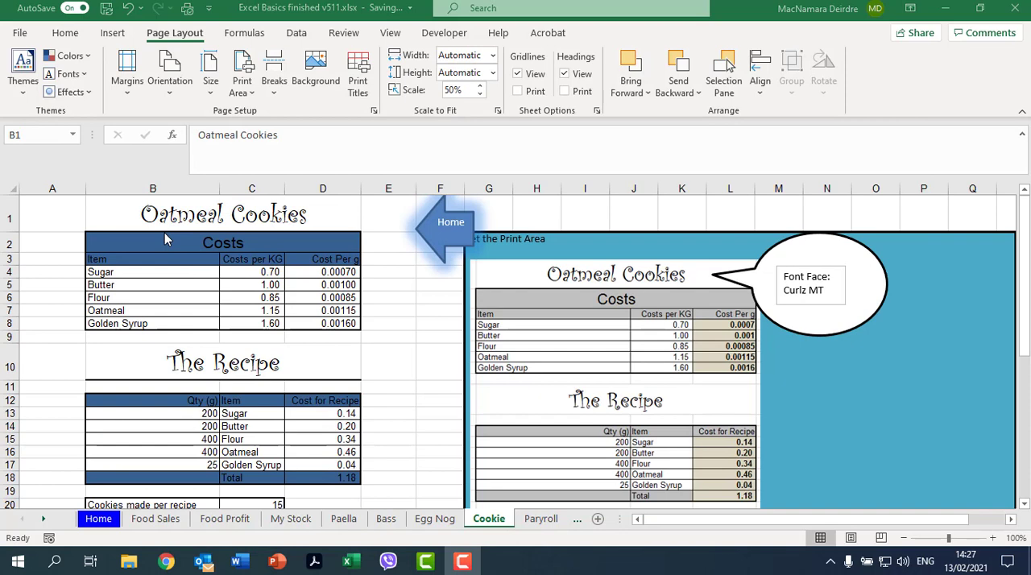
Step: Check the Cookie sheet's print preview by paging through its pages, and return to the worksheet
{"action": "left_click", "coordinate": [16, 34]}
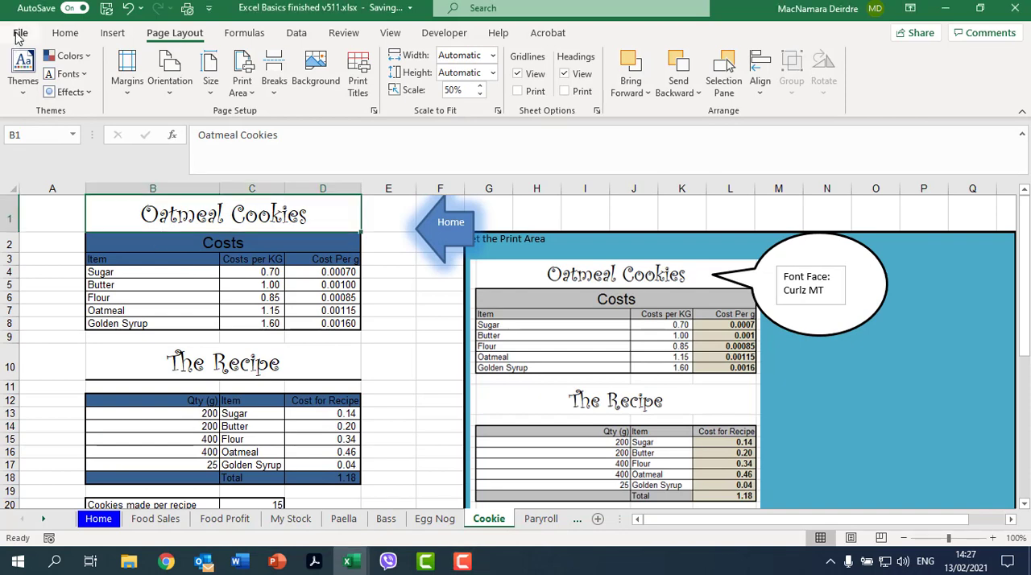
{"action": "left_click", "coordinate": [17, 34]}
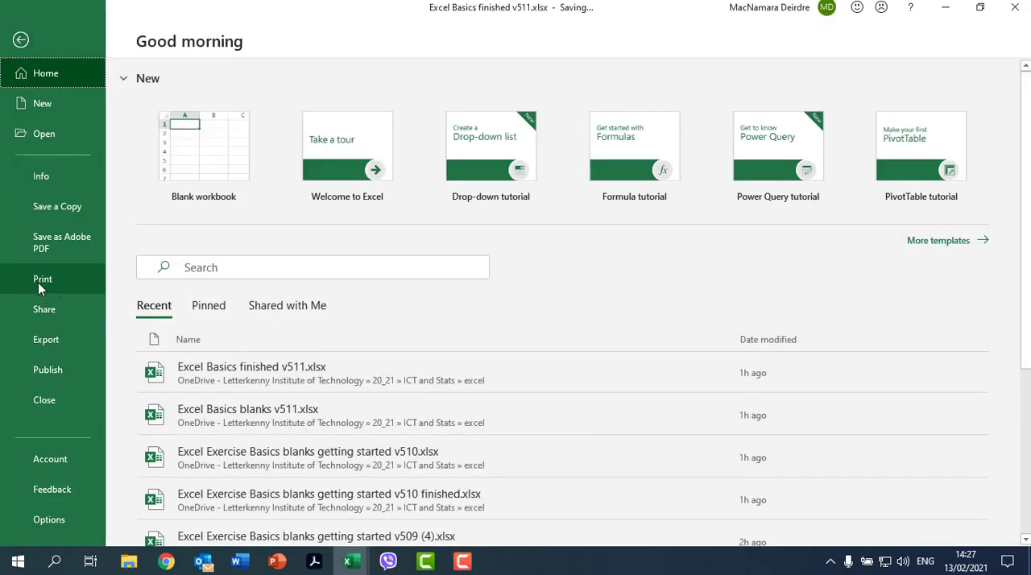
{"action": "left_click", "coordinate": [38, 281]}
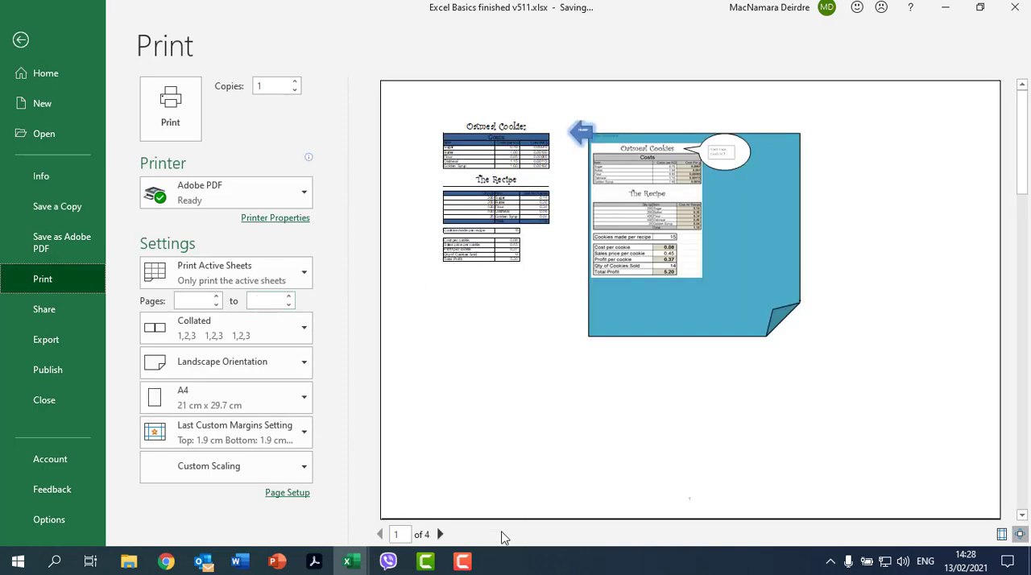
{"action": "left_click", "coordinate": [441, 534]}
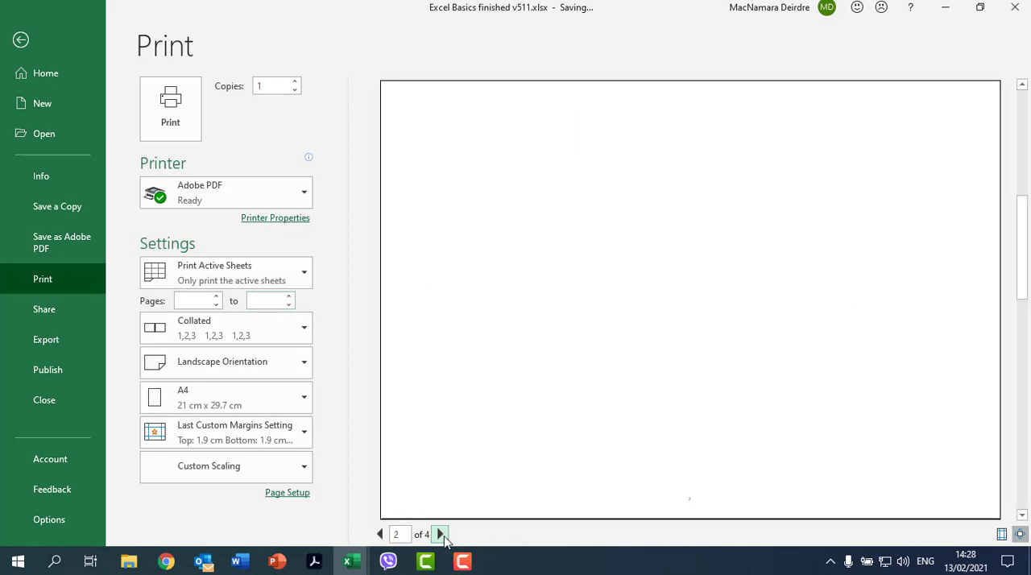
{"action": "left_click", "coordinate": [441, 535]}
{"action": "left_click", "coordinate": [381, 535]}
{"action": "left_click", "coordinate": [380, 535]}
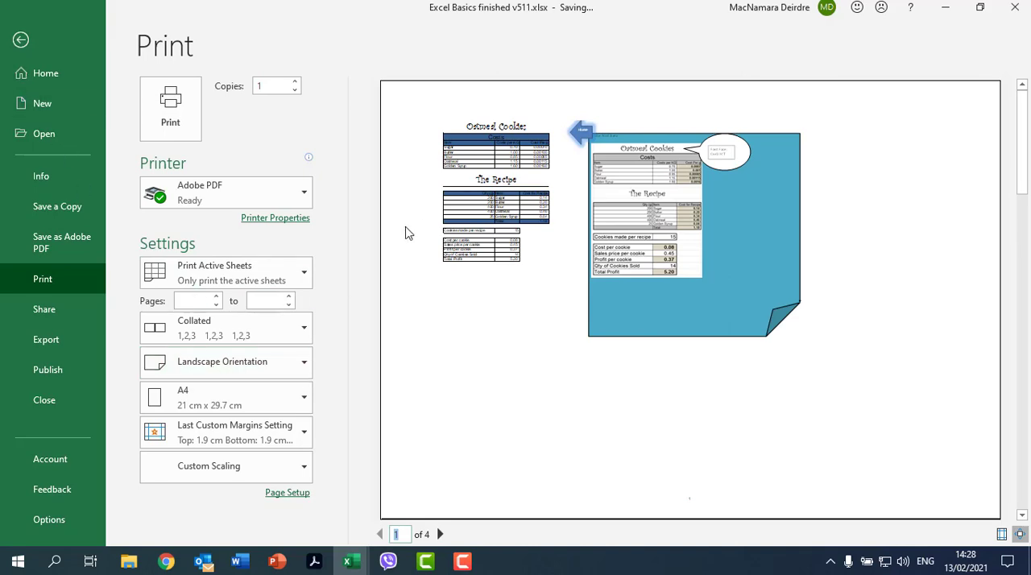
{"action": "left_click", "coordinate": [21, 40]}
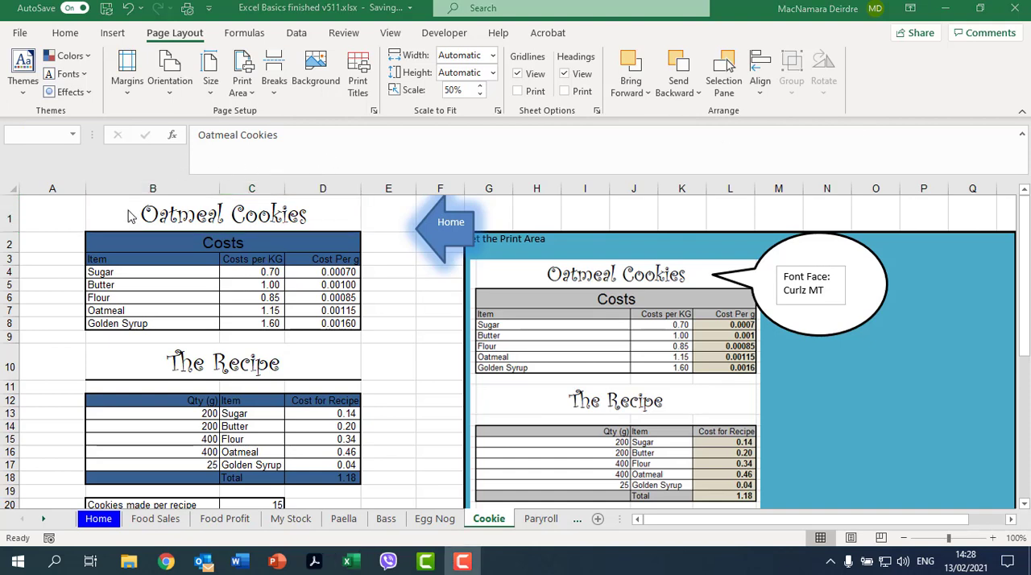
Step: Set the print area to the costing tables in B1:D26
{"action": "left_click_drag", "start_coordinate": [131, 218], "coordinate": [184, 483]}
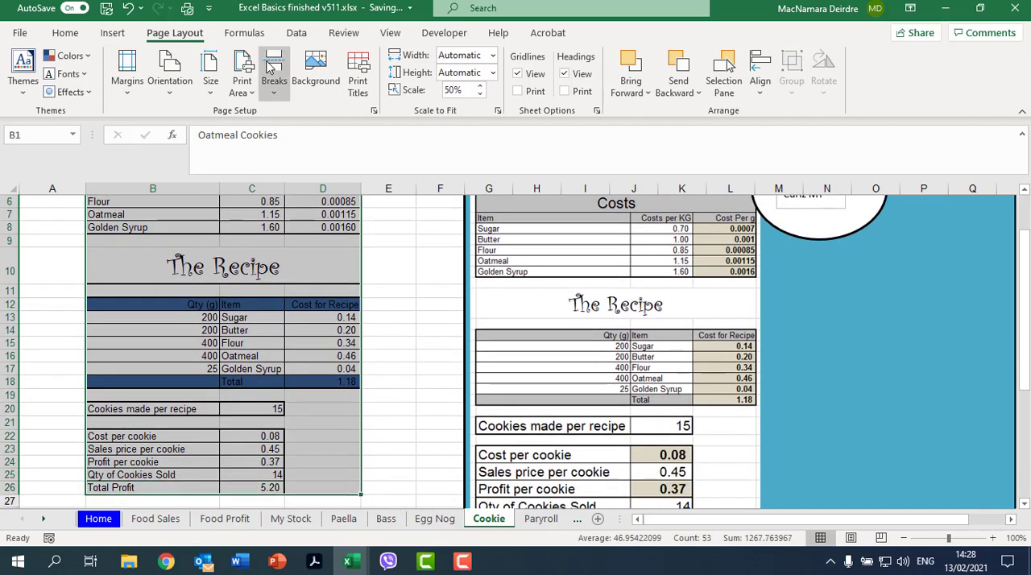
{"action": "left_click", "coordinate": [117, 36]}
{"action": "left_click", "coordinate": [171, 33]}
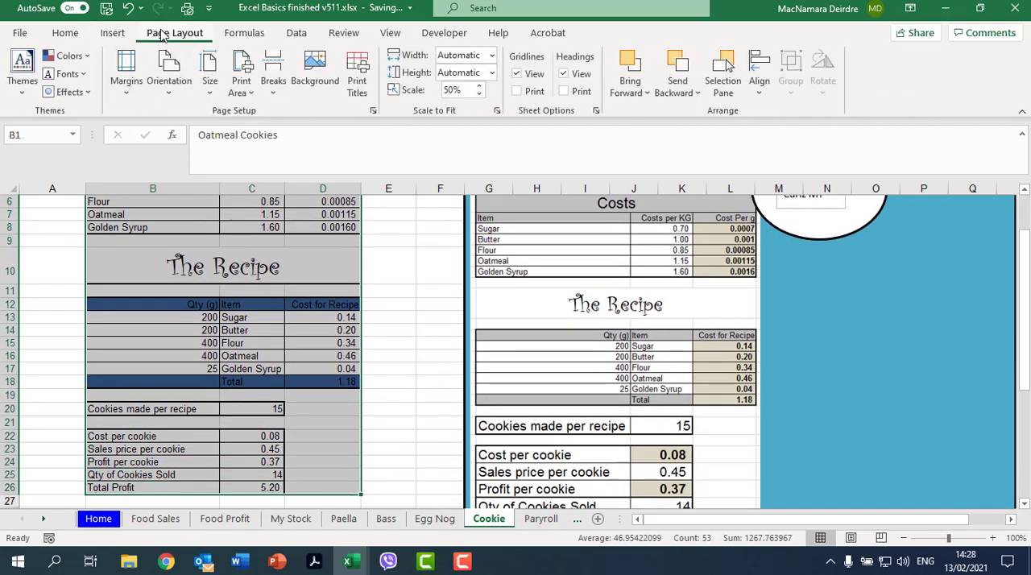
{"action": "left_click", "coordinate": [244, 77]}
{"action": "left_click", "coordinate": [269, 113]}
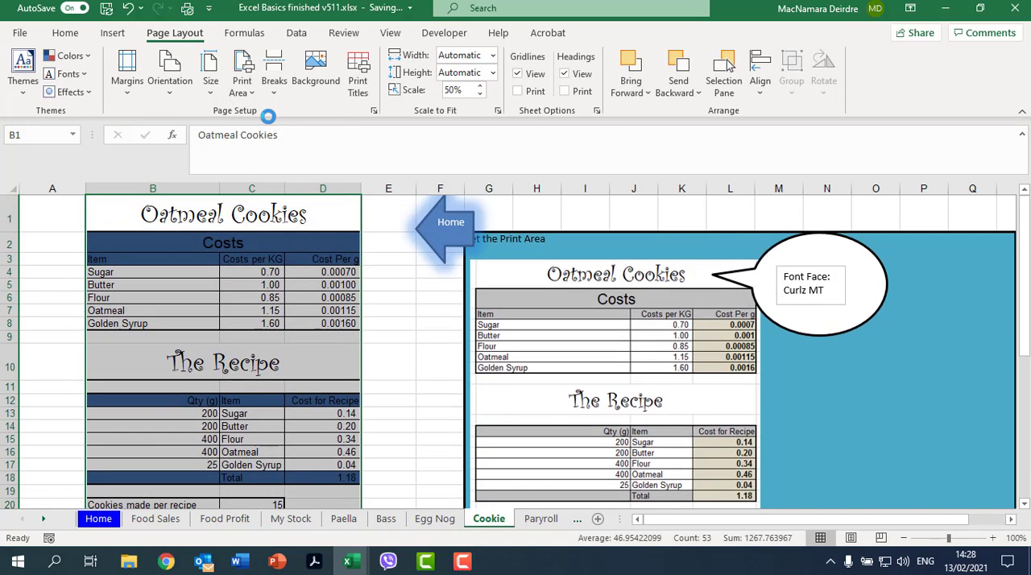
Step: Open the print preview and change the page to portrait orientation
{"action": "left_click", "coordinate": [20, 34]}
{"action": "left_click", "coordinate": [39, 279]}
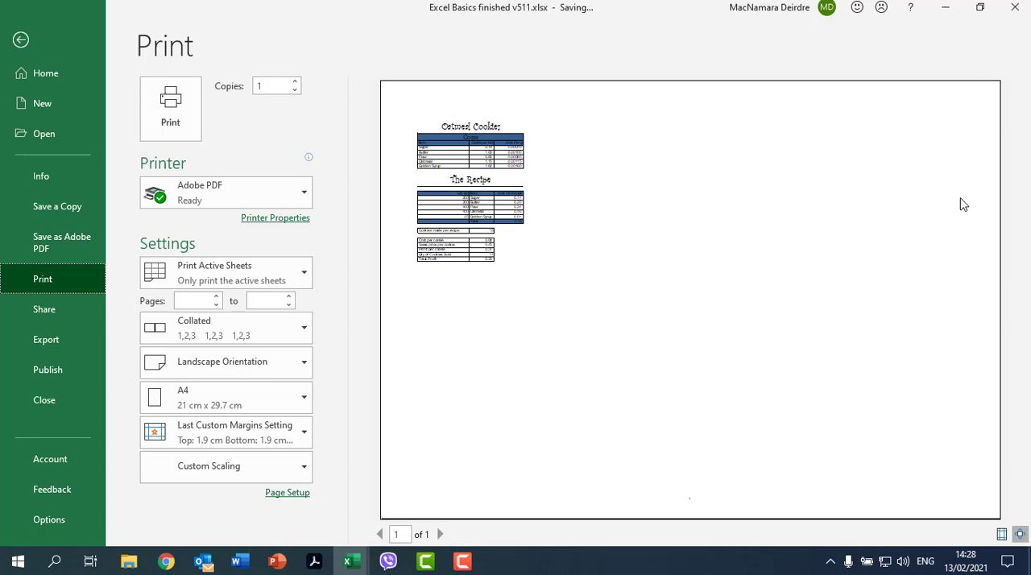
{"action": "left_click", "coordinate": [241, 373]}
{"action": "left_click", "coordinate": [240, 403]}
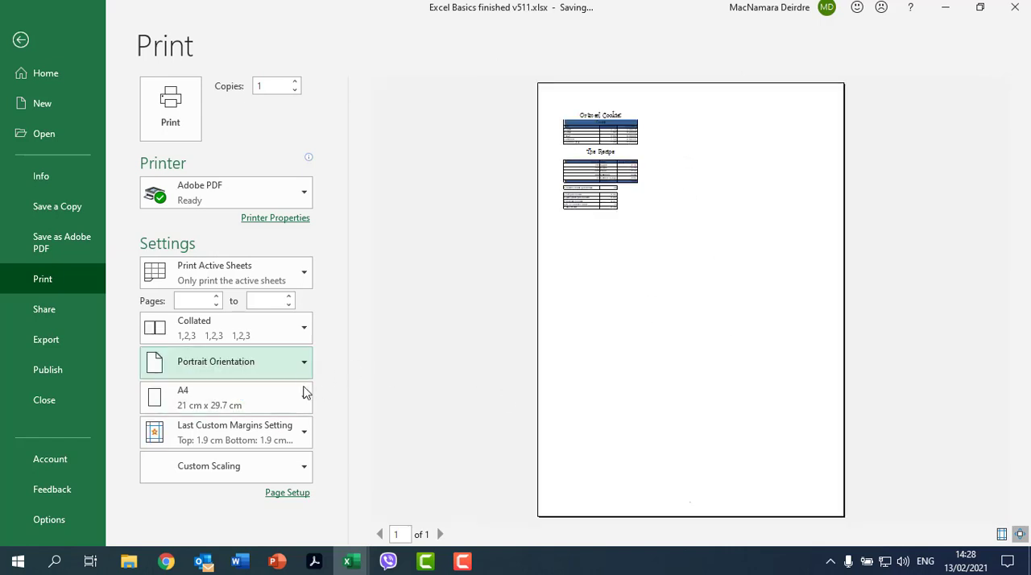
Step: Set the print scaling to 110% of normal size in the page setup
{"action": "left_click", "coordinate": [298, 495]}
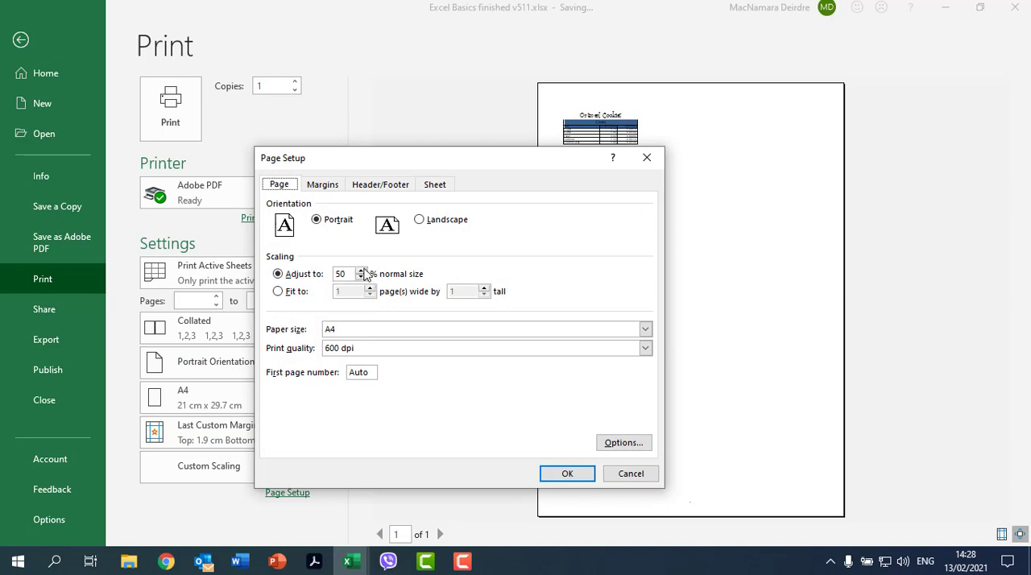
{"action": "double_click", "coordinate": [352, 272]}
{"action": "left_click", "coordinate": [567, 474]}
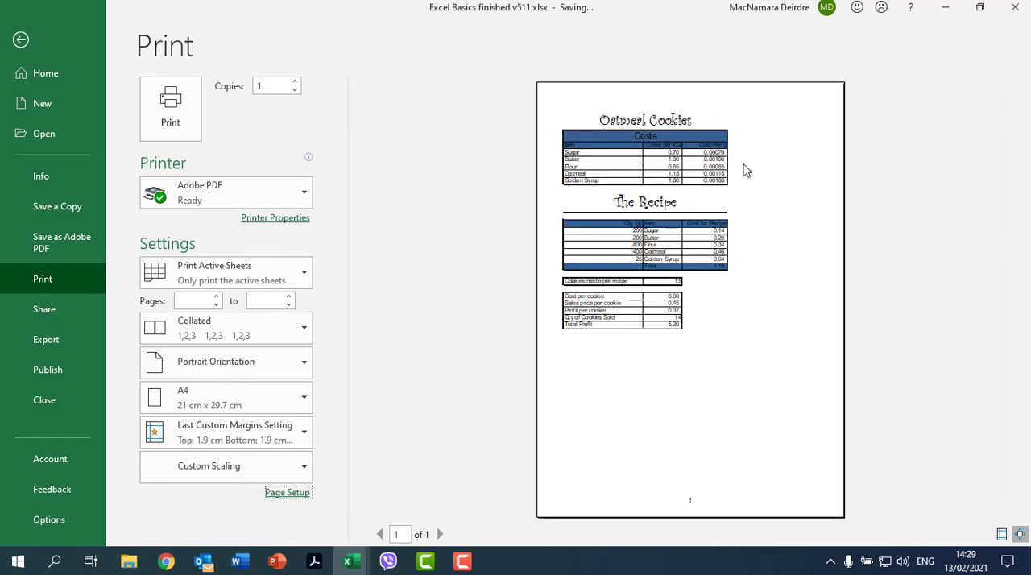
Step: Center the printout horizontally on the page through the page setup margins
{"action": "left_click", "coordinate": [295, 492]}
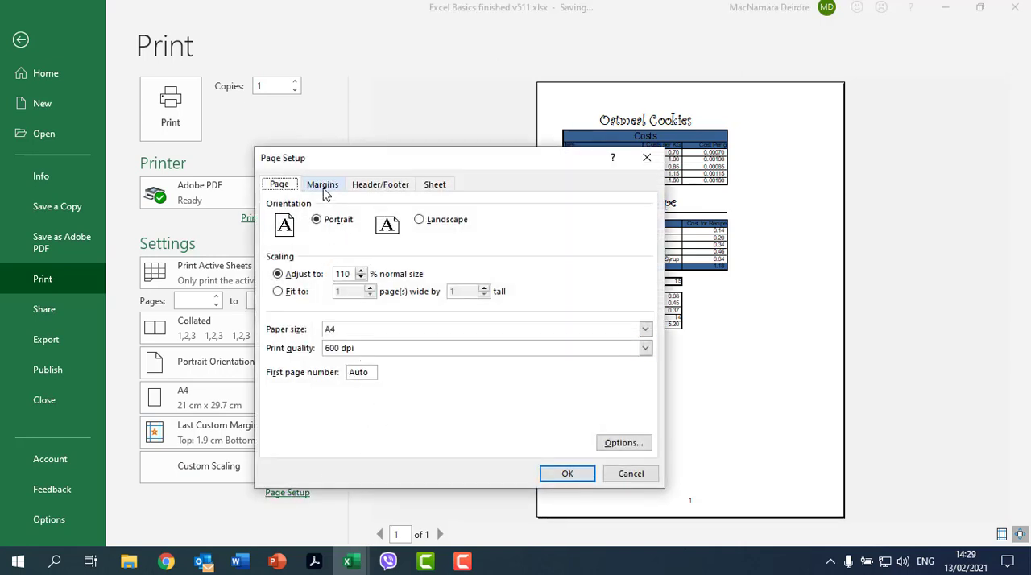
{"action": "left_click", "coordinate": [322, 185]}
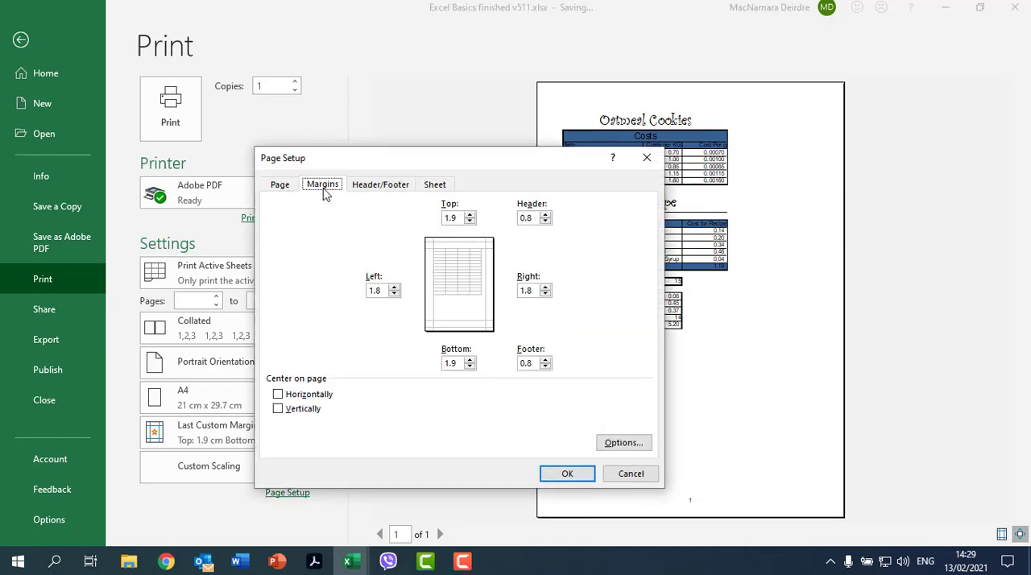
{"action": "left_click", "coordinate": [312, 396]}
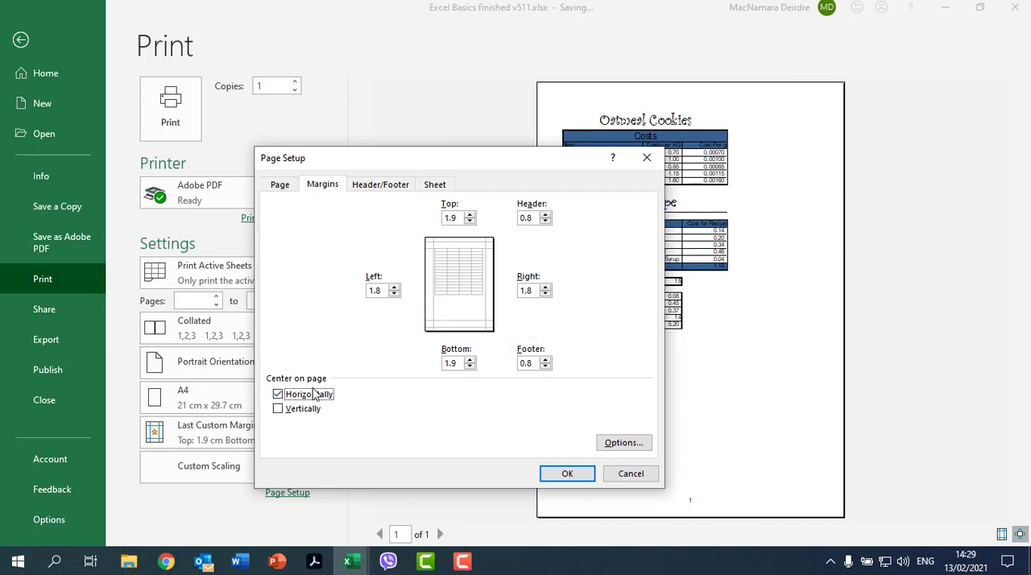
{"action": "left_click", "coordinate": [559, 474]}
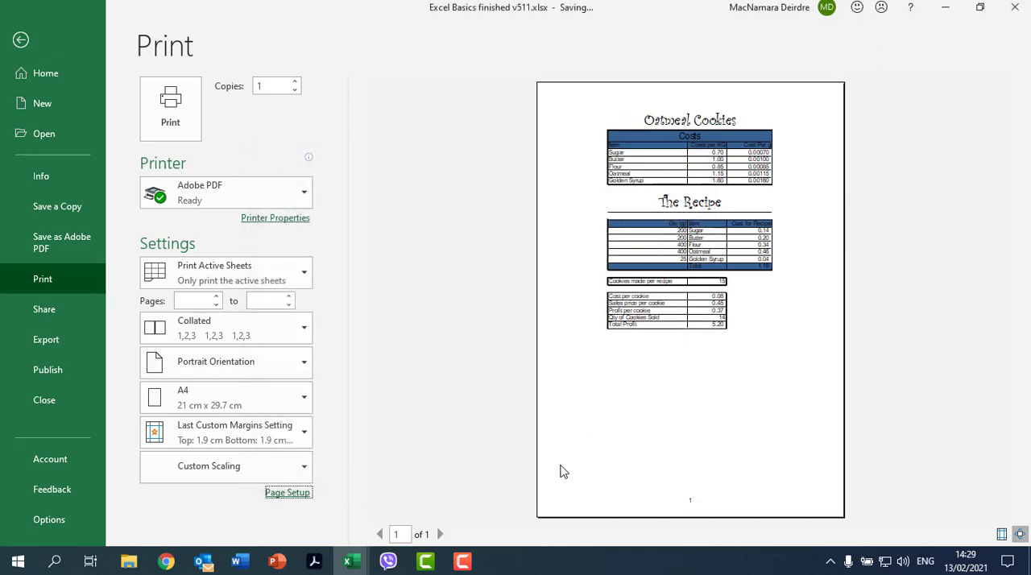